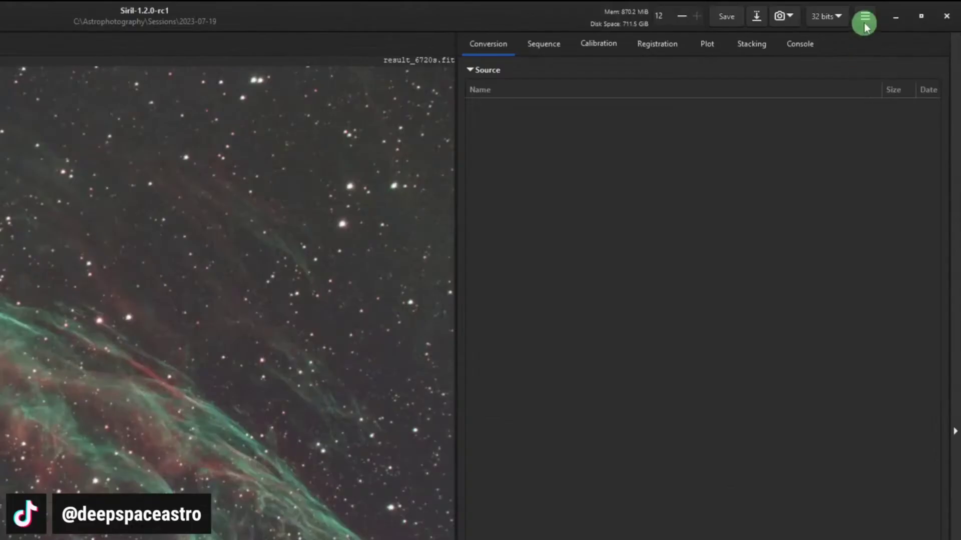
Review the plate solver settings from the main menu, then close them.
{"action": "left_click", "coordinate": [865, 20]}
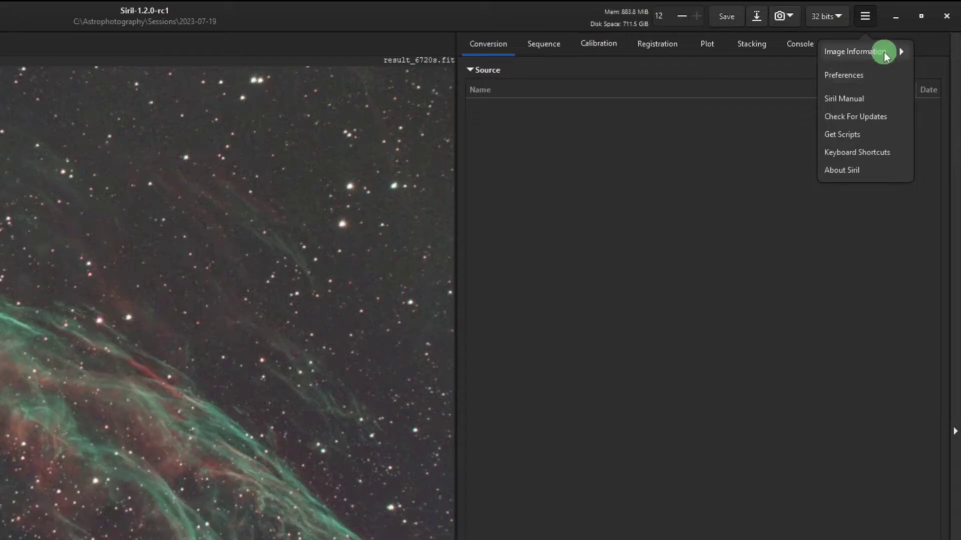
{"action": "left_click", "coordinate": [883, 52]}
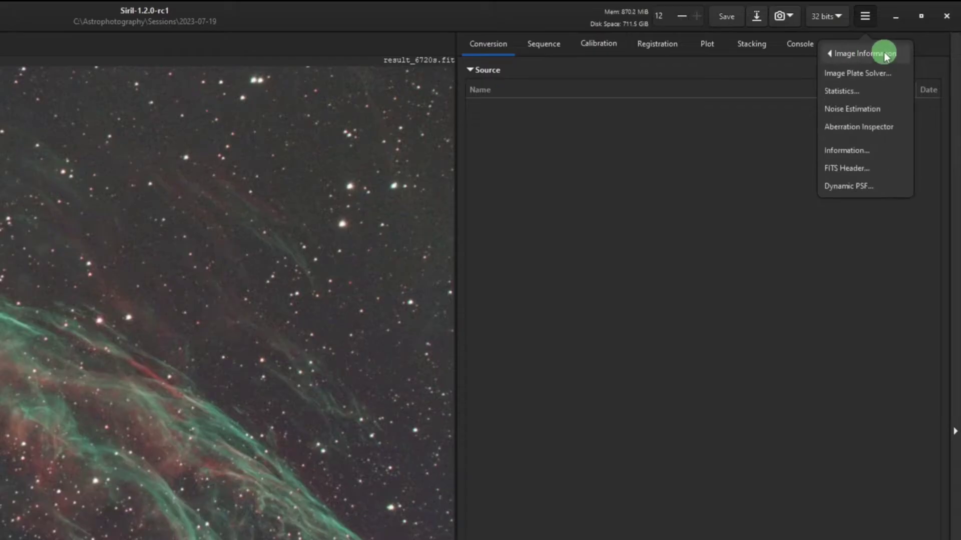
{"action": "left_click", "coordinate": [896, 75]}
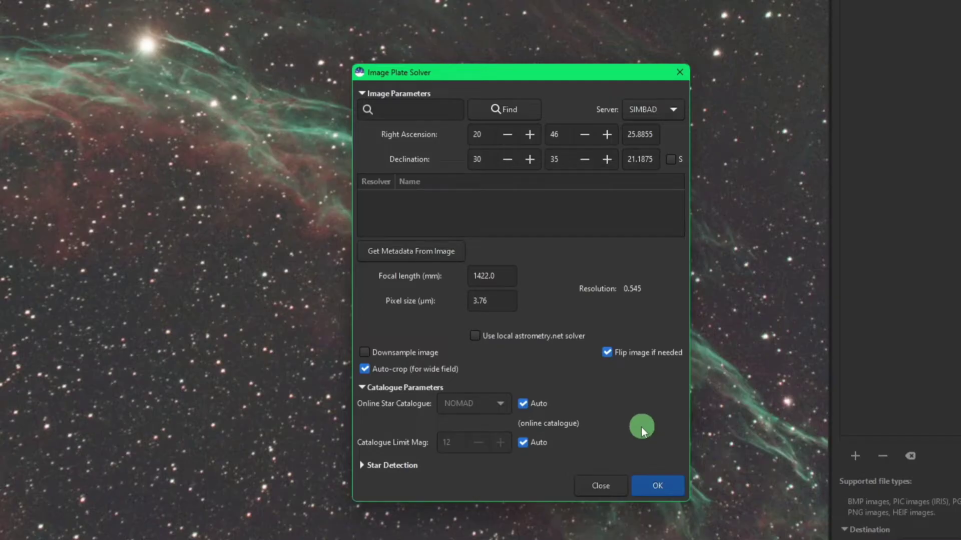
{"action": "left_click", "coordinate": [603, 485]}
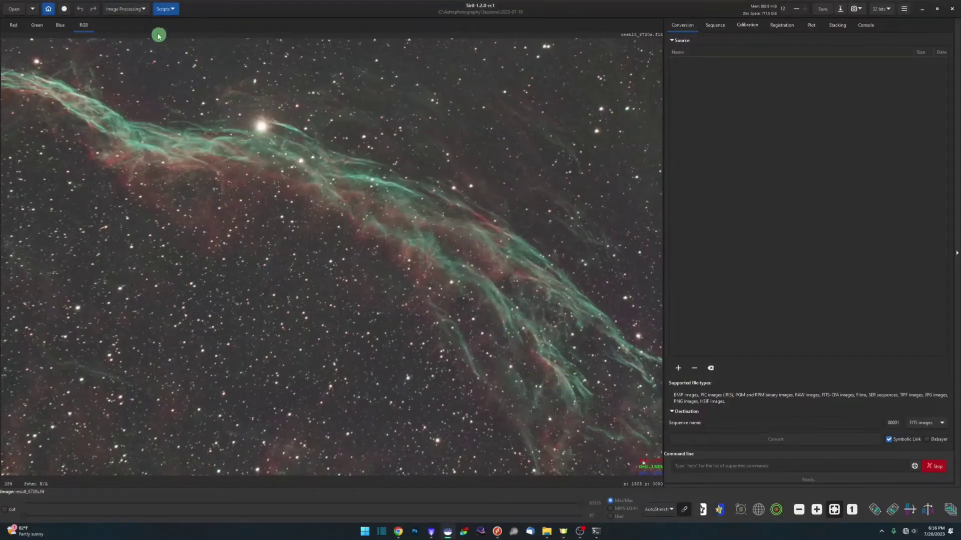
Open Photometric Color Calibration, showing NOMAD, 1422.0 mm focal length and 3.76 µm pixels.
{"action": "left_click", "coordinate": [135, 8]}
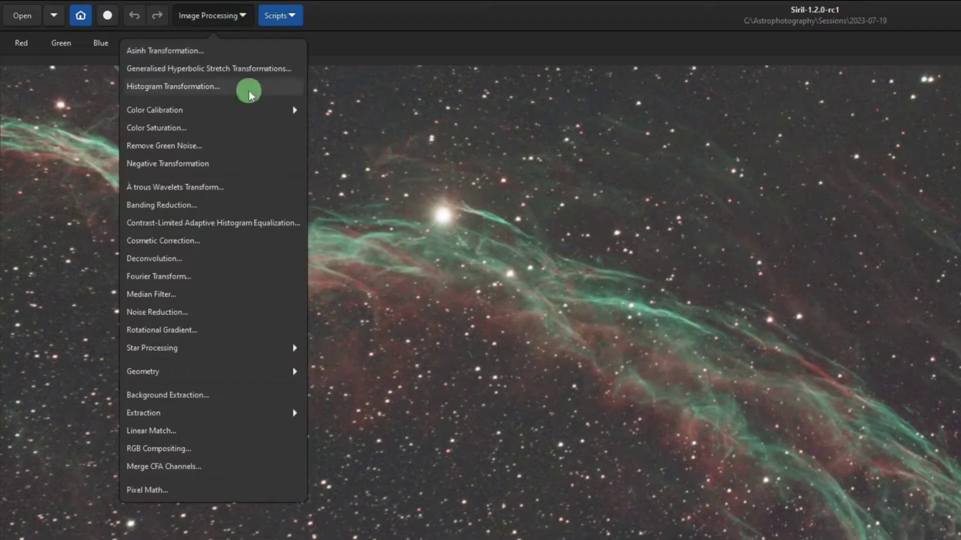
{"action": "left_click", "coordinate": [259, 107]}
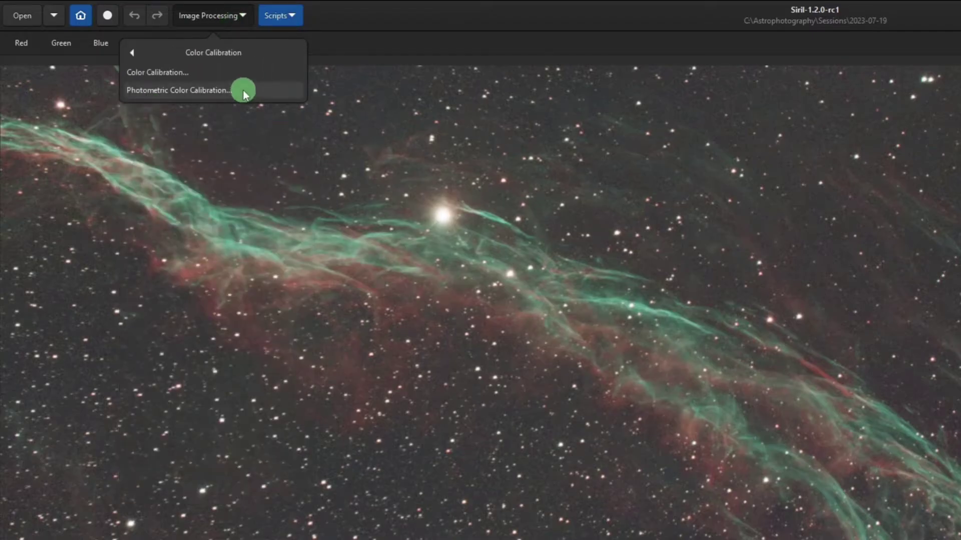
{"action": "left_click", "coordinate": [243, 90]}
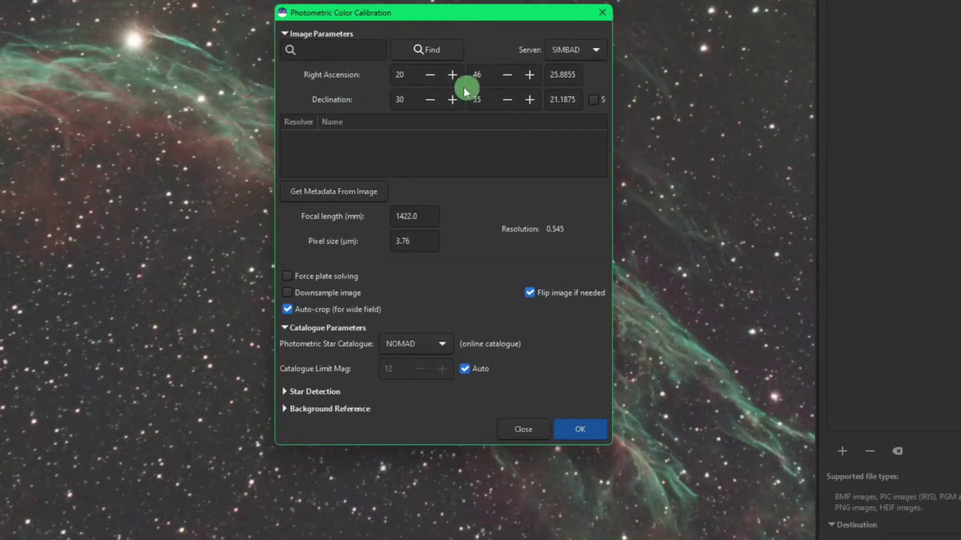
{"action": "mouse_move", "coordinate": [538, 154]}
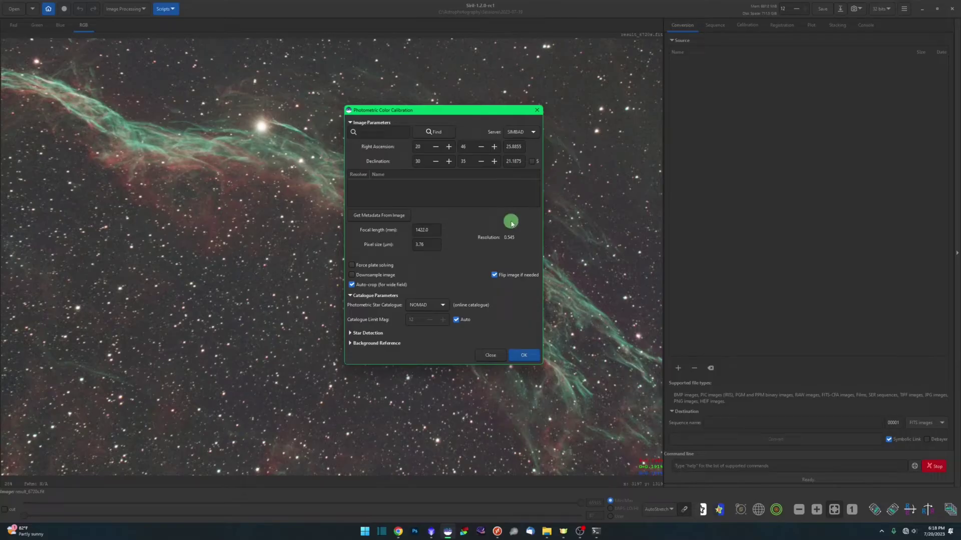
Close the calibration dialog and switch to the Siril documentation page on catalogue parameters.
{"action": "key", "text": "Escape"}
{"action": "key", "text": "alt+Tab"}
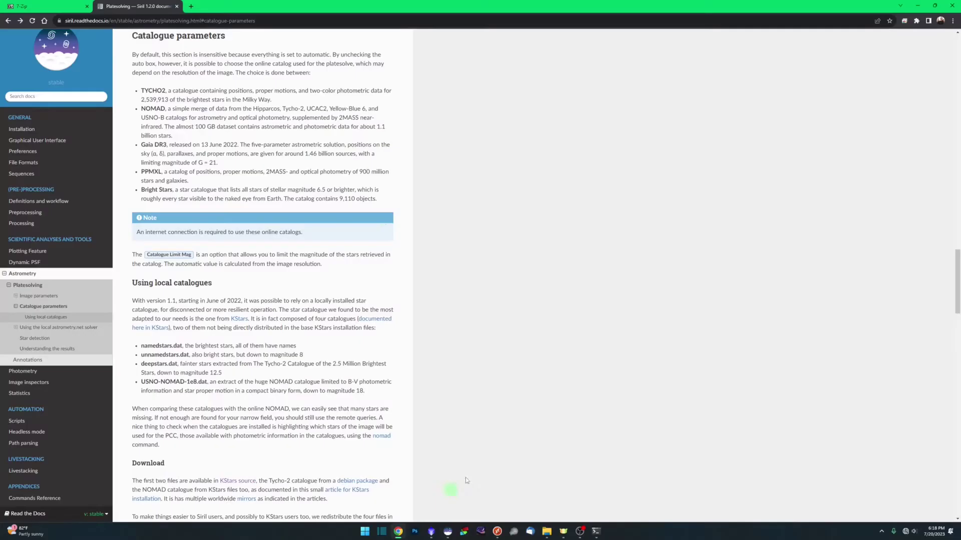
{"action": "left_click", "coordinate": [283, 22]}
{"action": "left_click", "coordinate": [341, 23]}
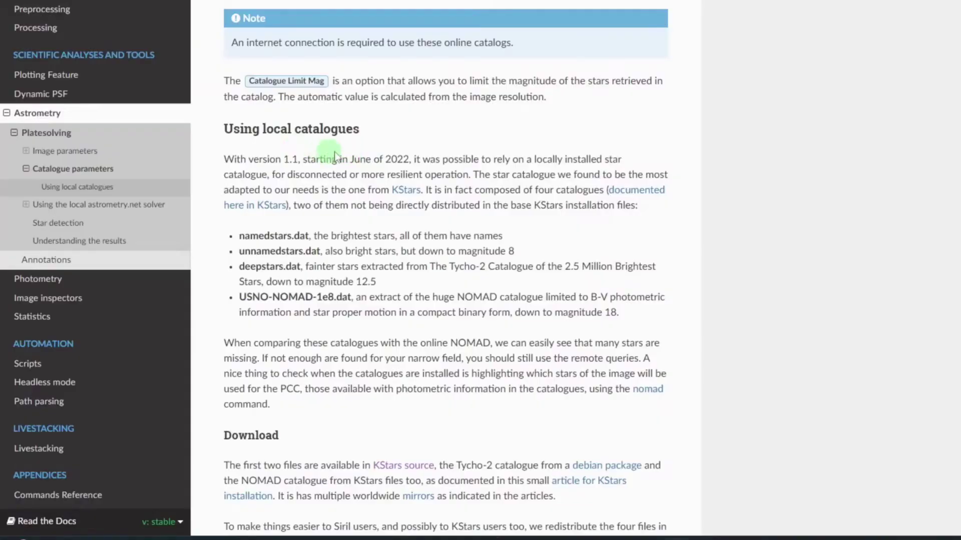
{"action": "scroll", "coordinate": [348, 163], "scroll_direction": "down", "scroll_amount": 8}
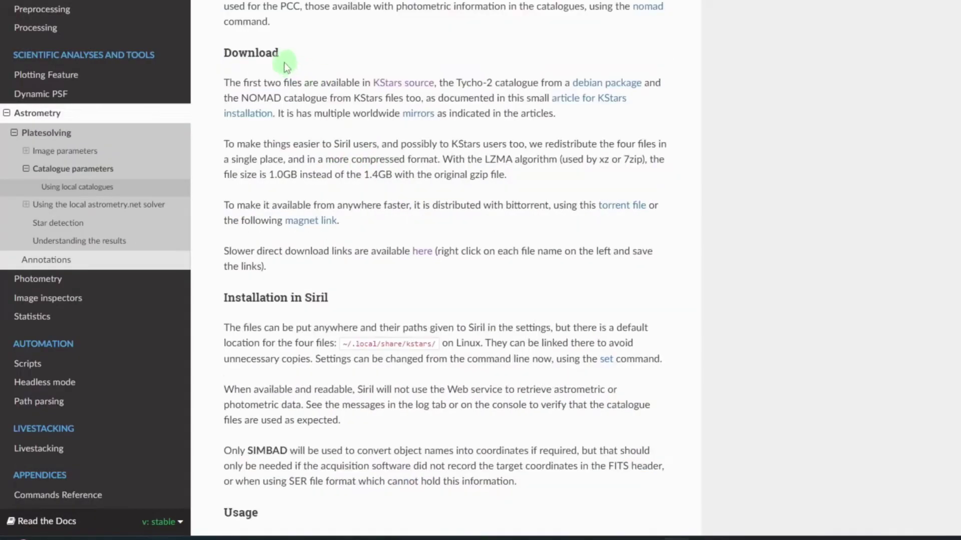
Read the Download section, highlighting the torrent file and magnet link mentions.
{"action": "double_click", "coordinate": [257, 53]}
{"action": "left_click", "coordinate": [547, 140]}
{"action": "scroll", "coordinate": [450, 150], "scroll_direction": "down", "scroll_amount": 3}
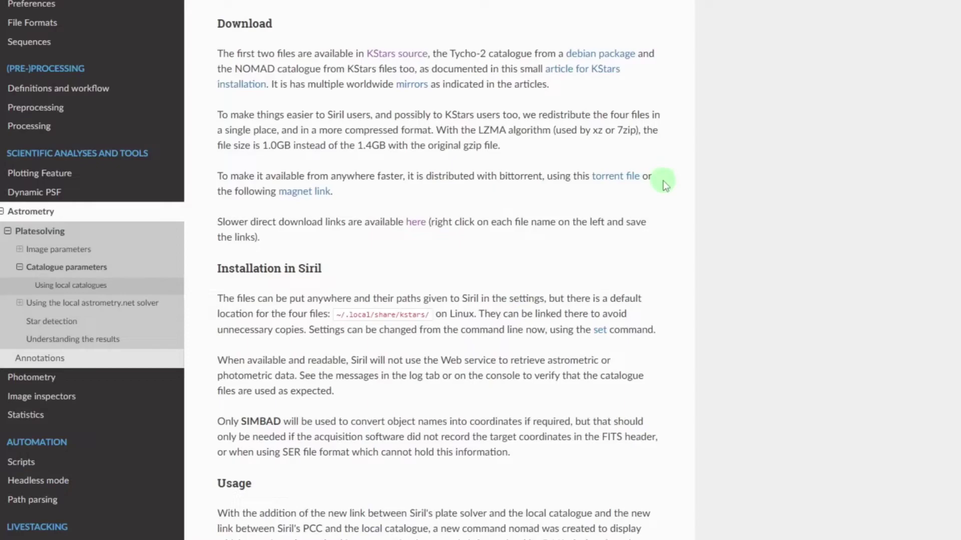
{"action": "left_click_drag", "start_coordinate": [665, 179], "coordinate": [573, 178]}
{"action": "left_click", "coordinate": [475, 201]}
{"action": "left_click_drag", "start_coordinate": [354, 193], "coordinate": [274, 191]}
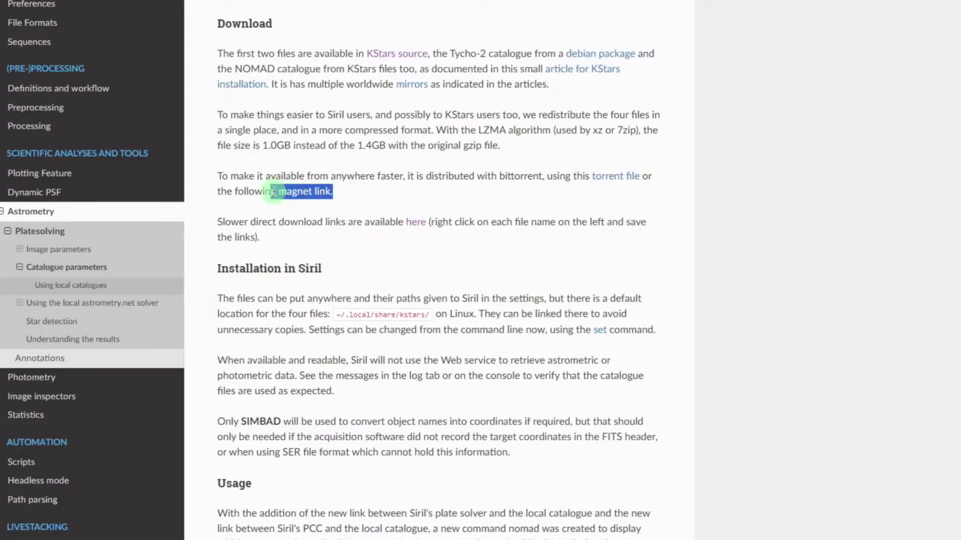
{"action": "left_click", "coordinate": [440, 189]}
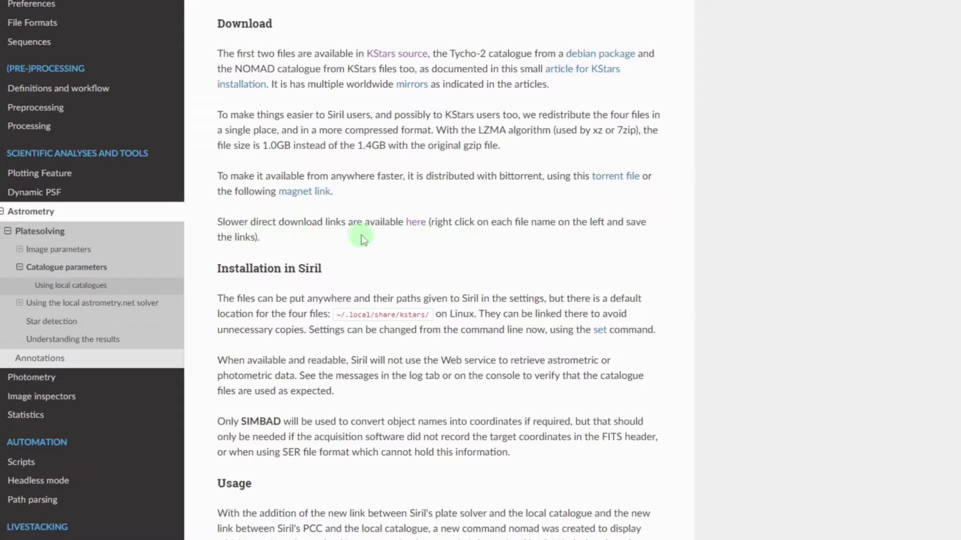
Open the direct-download index and save USNO-NOMAD-1e8.dat.xz with Save link as.
{"action": "left_click", "coordinate": [426, 229]}
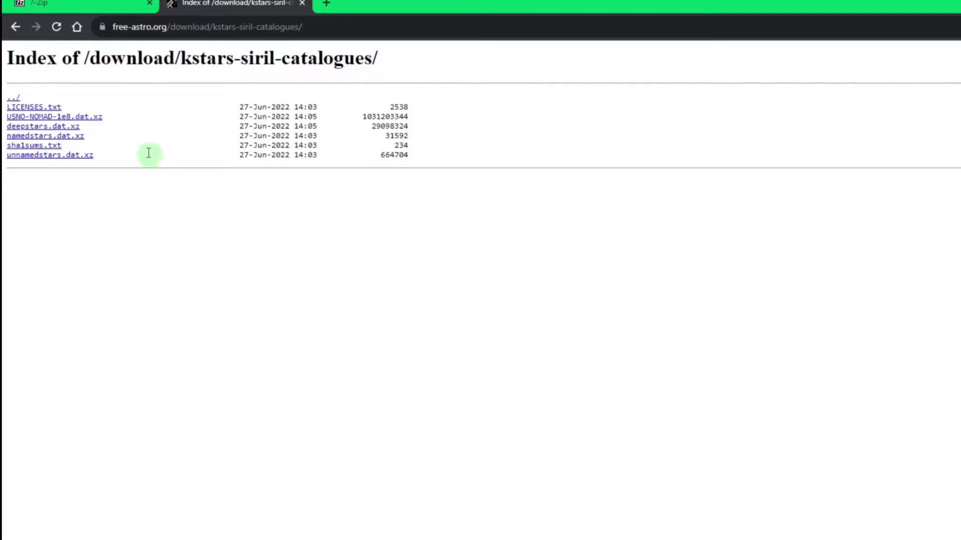
{"action": "left_click_drag", "start_coordinate": [113, 118], "coordinate": [91, 117]}
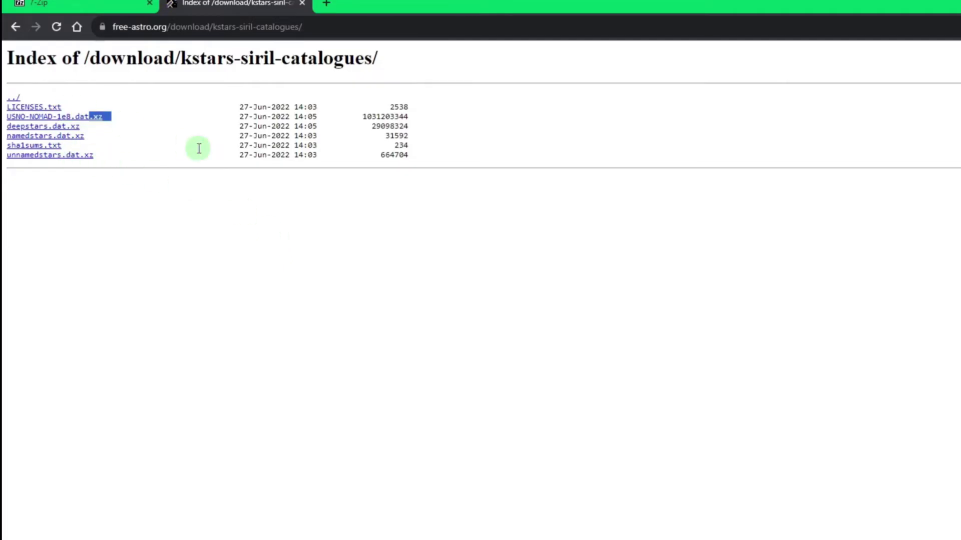
{"action": "left_click", "coordinate": [170, 145]}
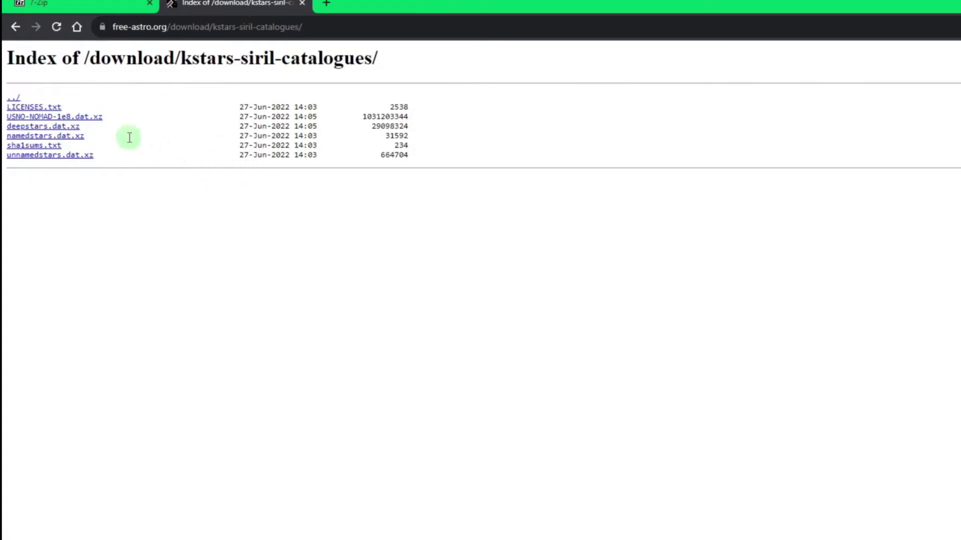
{"action": "right_click", "coordinate": [97, 118]}
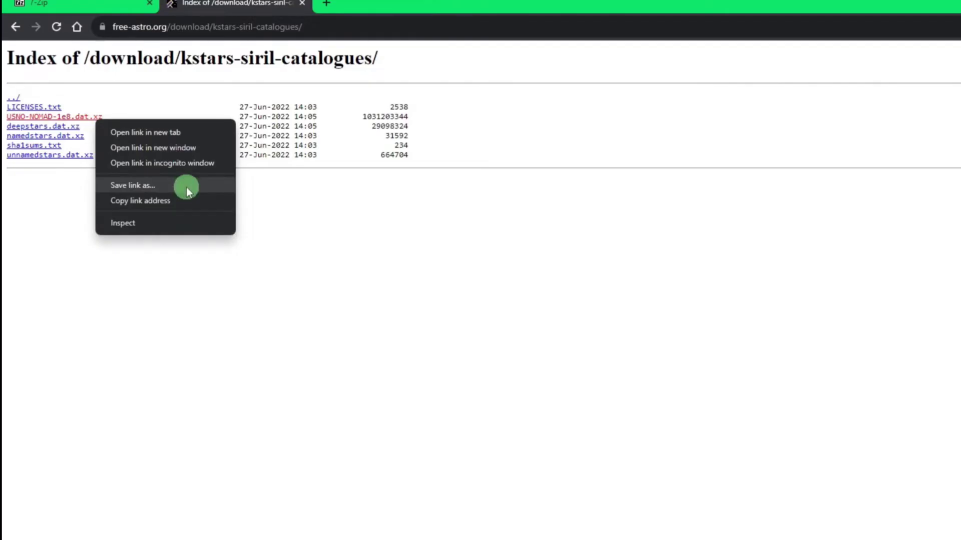
{"action": "left_click", "coordinate": [186, 187]}
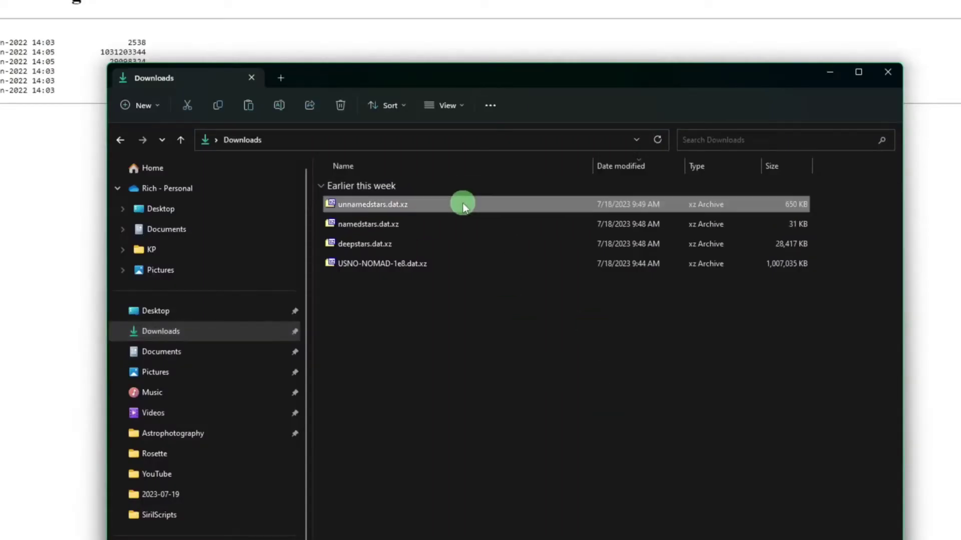
{"action": "left_click", "coordinate": [464, 226]}
{"action": "left_click", "coordinate": [472, 245]}
{"action": "left_click", "coordinate": [488, 293]}
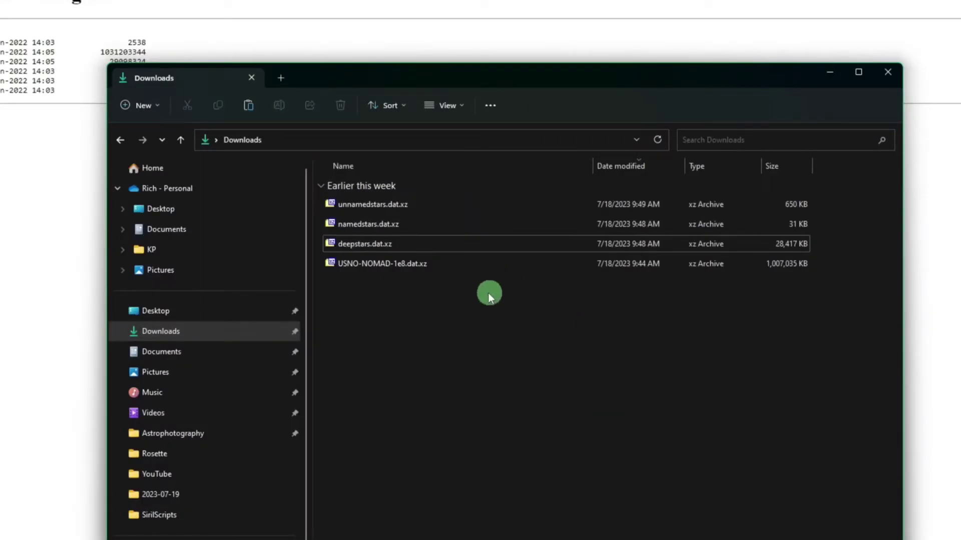
{"action": "left_click", "coordinate": [444, 264]}
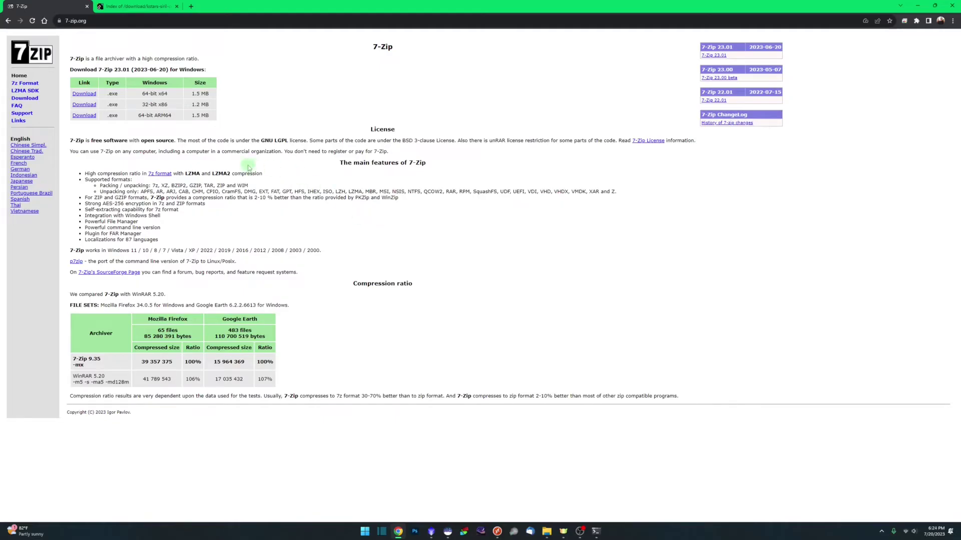
{"action": "left_click", "coordinate": [113, 22]}
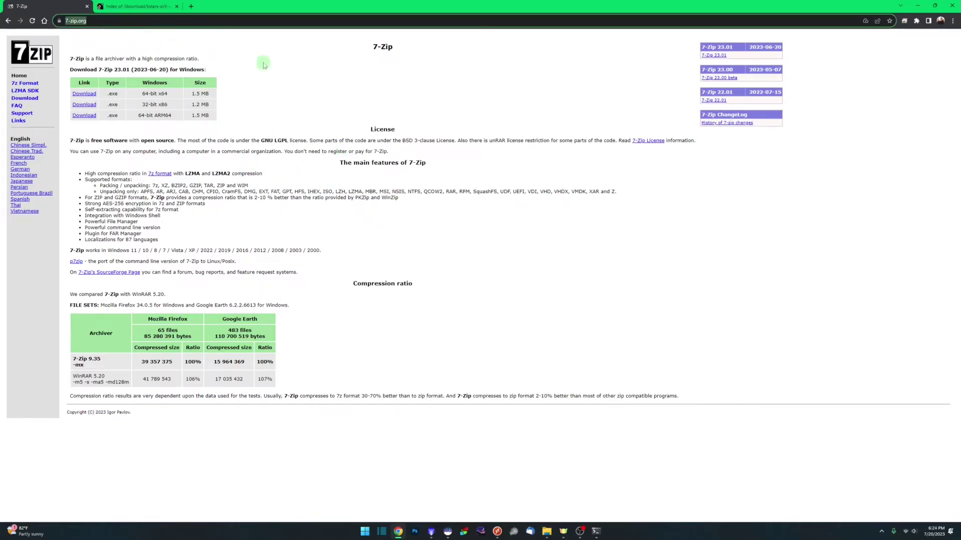
{"action": "left_click", "coordinate": [141, 11]}
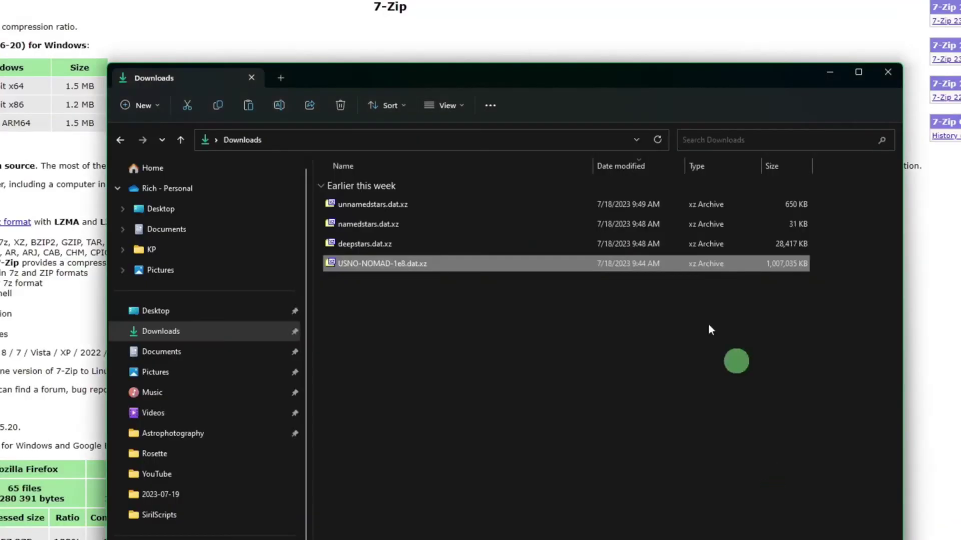
Extract unnamedstars.dat from its .xz archive into Downloads with 7-Zip File Manager.
{"action": "left_click", "coordinate": [401, 203]}
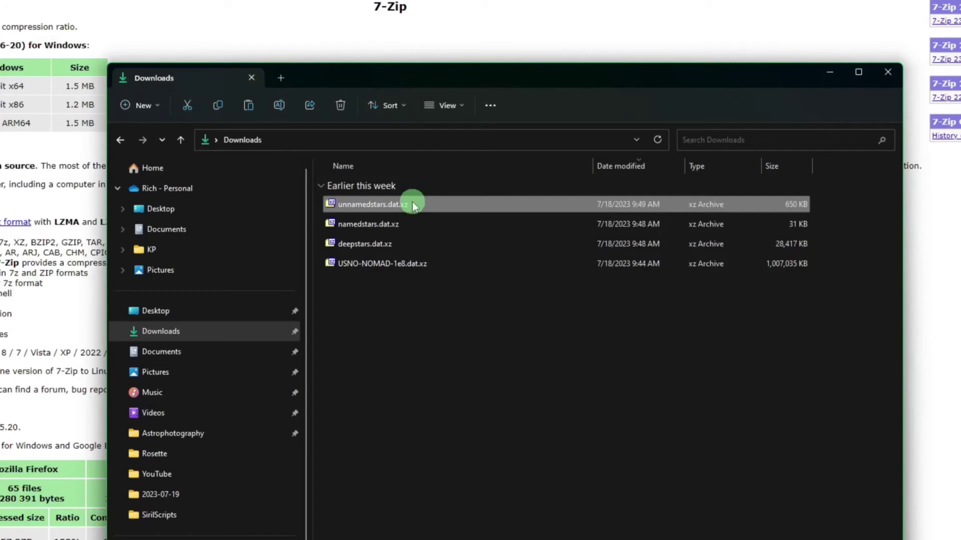
{"action": "right_click", "coordinate": [427, 208]}
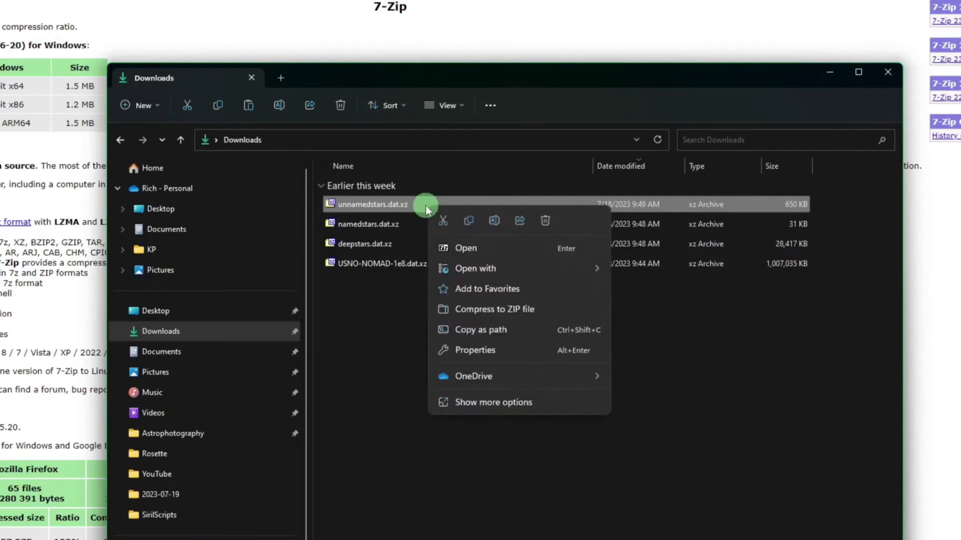
{"action": "mouse_move", "coordinate": [506, 268]}
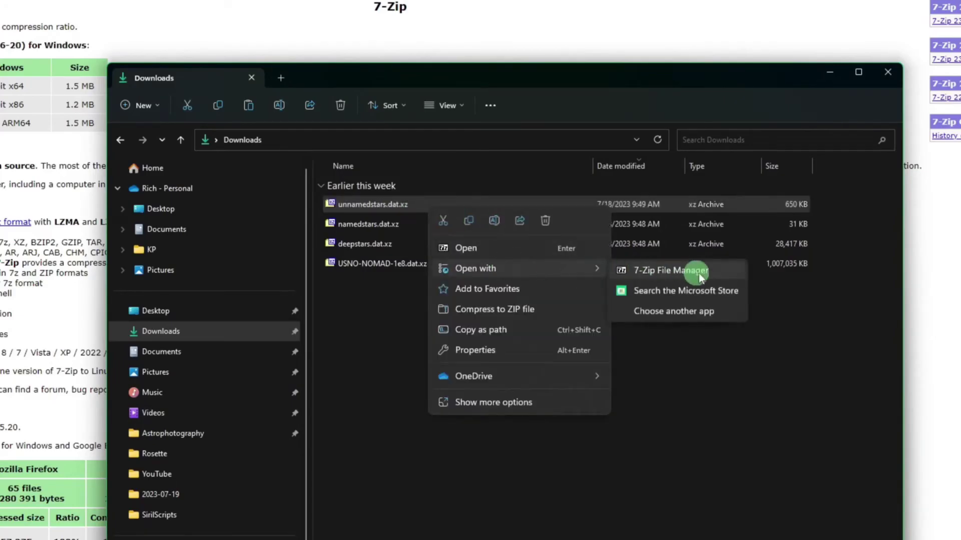
{"action": "left_click", "coordinate": [728, 273]}
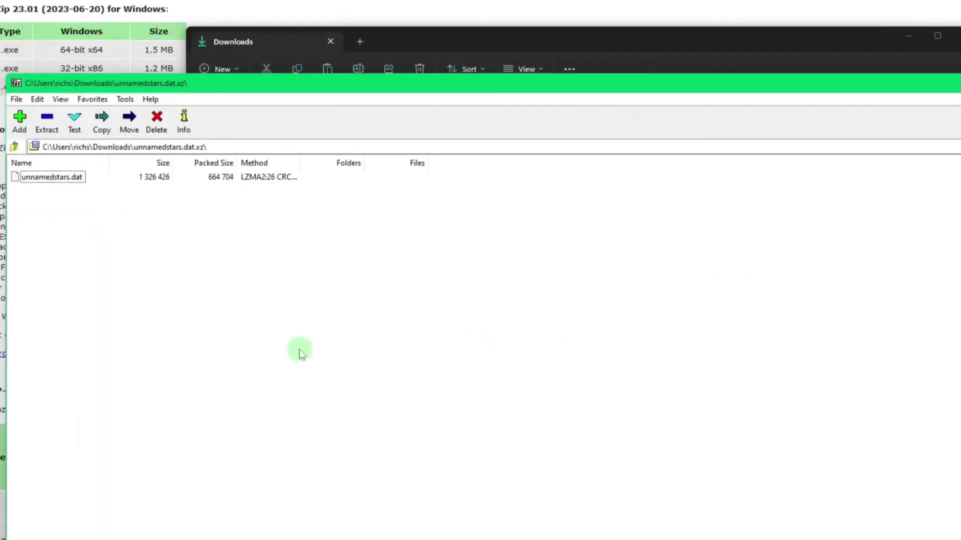
{"action": "left_click", "coordinate": [47, 123]}
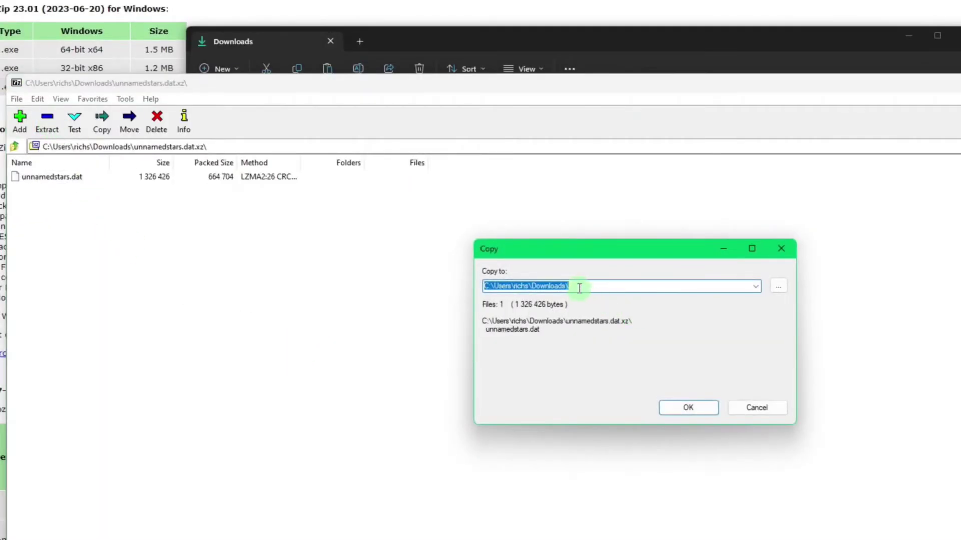
{"action": "left_click", "coordinate": [579, 286]}
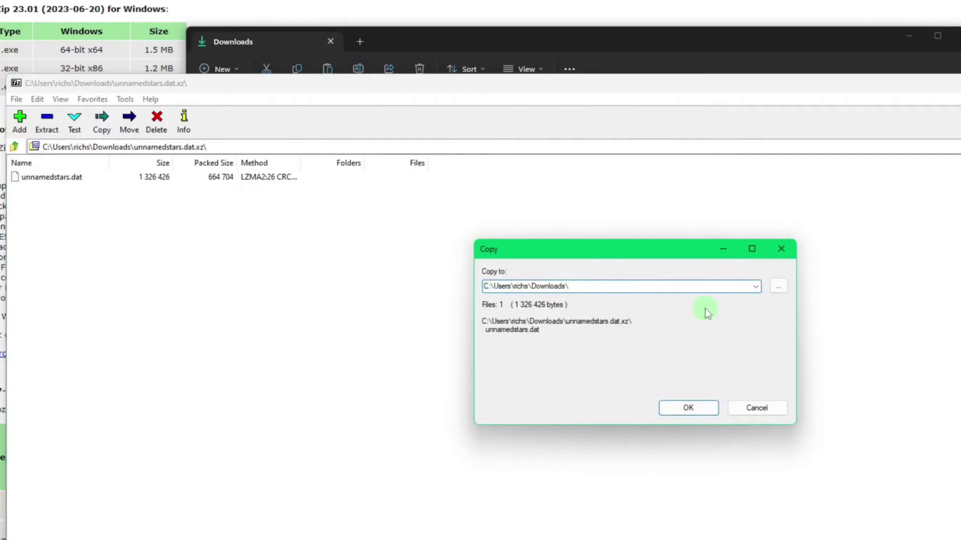
{"action": "left_click", "coordinate": [686, 407]}
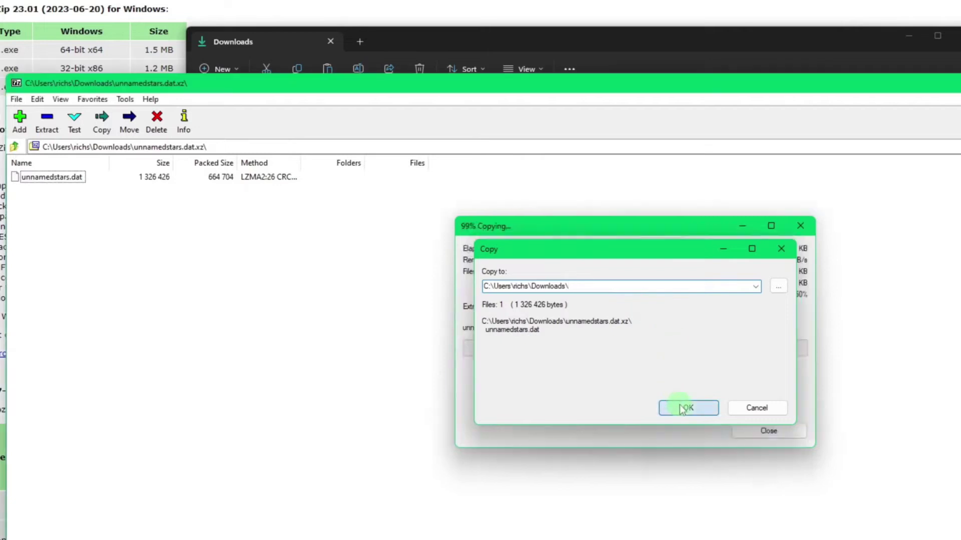
{"action": "key", "text": "alt+F4"}
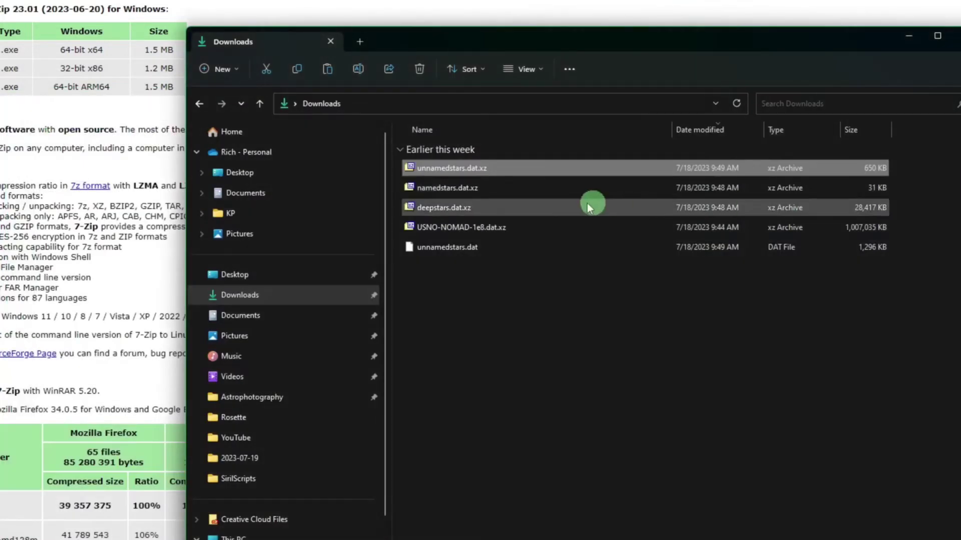
Open namedstars.dat.xz in 7-Zip and return to the Downloads listing.
{"action": "right_click", "coordinate": [468, 188]}
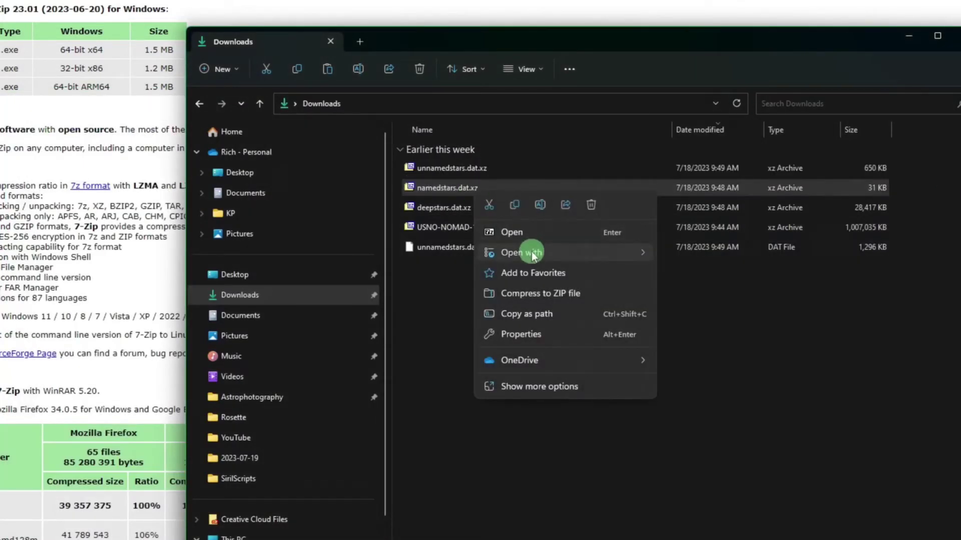
{"action": "mouse_move", "coordinate": [520, 253]}
{"action": "left_click", "coordinate": [700, 254]}
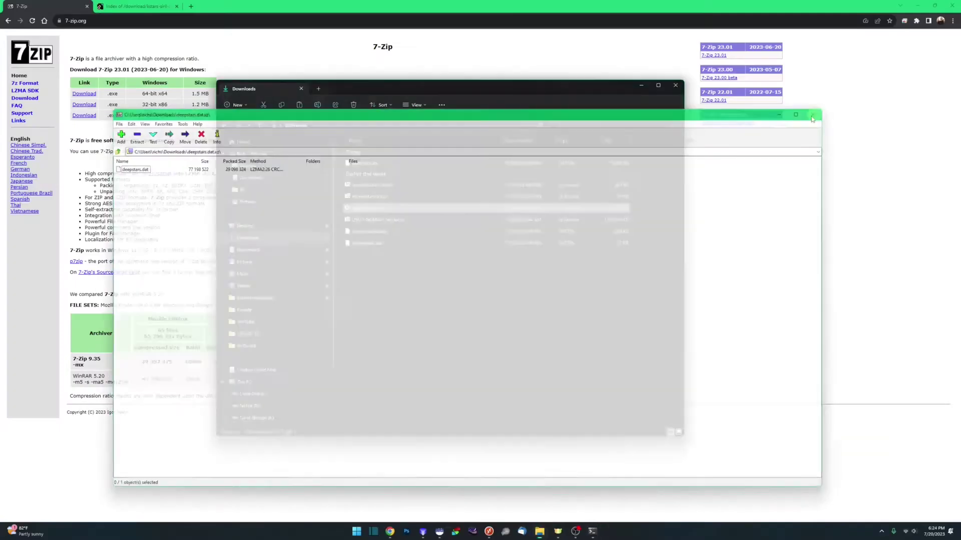
{"action": "left_click", "coordinate": [811, 116]}
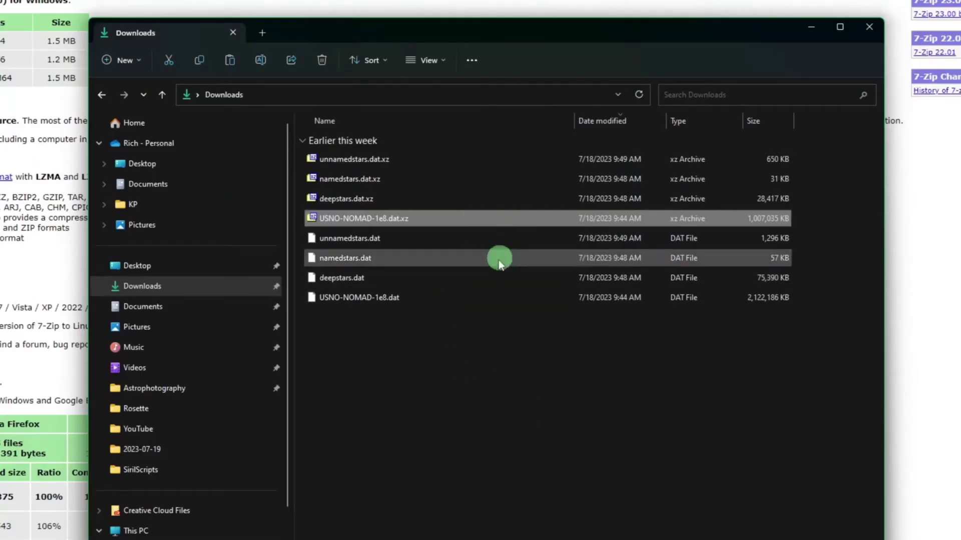
{"action": "left_click", "coordinate": [488, 341]}
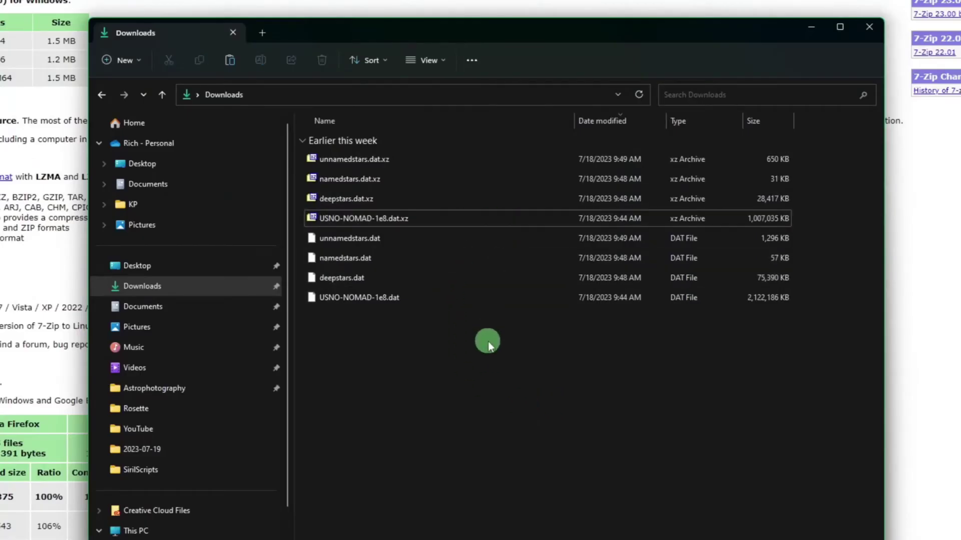
Confirm the four .dat catalogues total 2.09 GB in Properties, then go to C:\Astrophotography.
{"action": "left_click", "coordinate": [407, 241]}
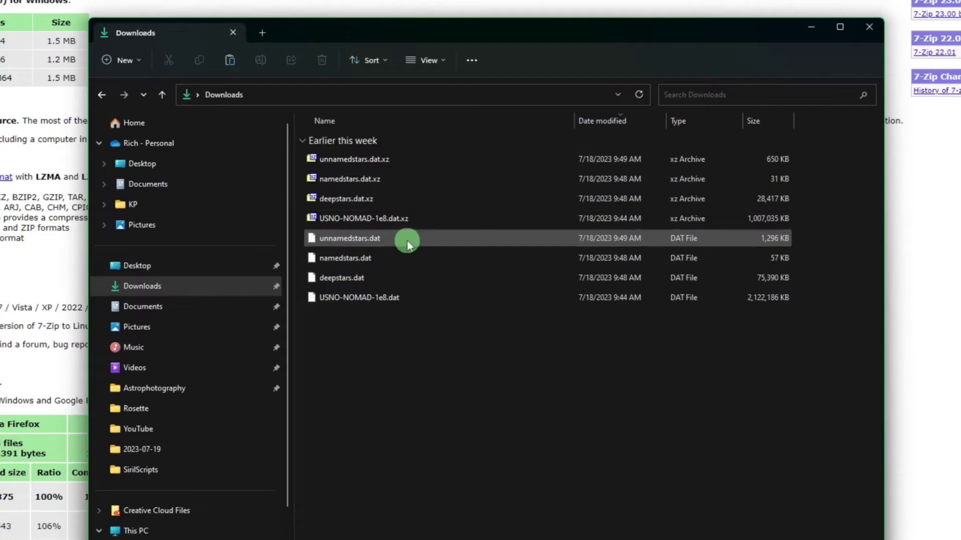
{"action": "left_click", "coordinate": [407, 262], "text": "ctrl"}
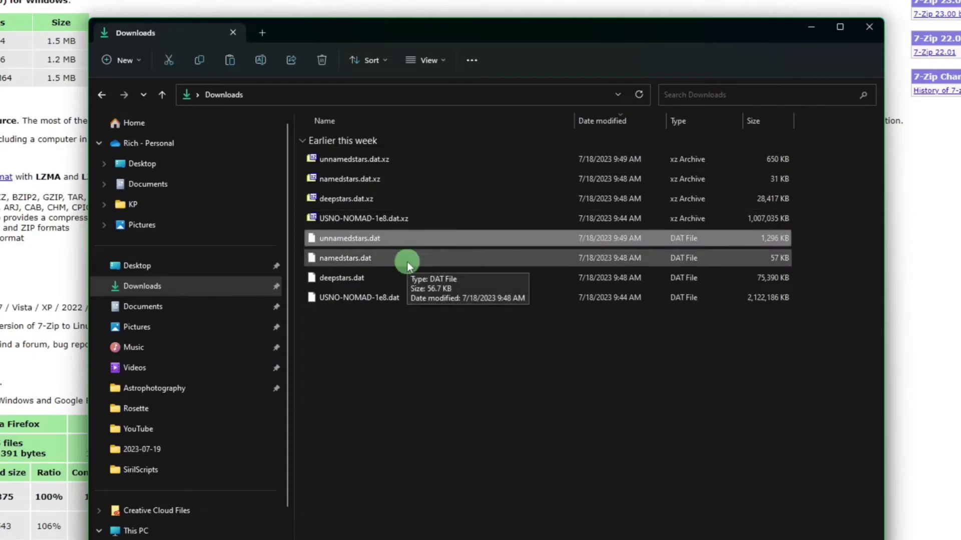
{"action": "left_click", "coordinate": [404, 276], "text": "ctrl"}
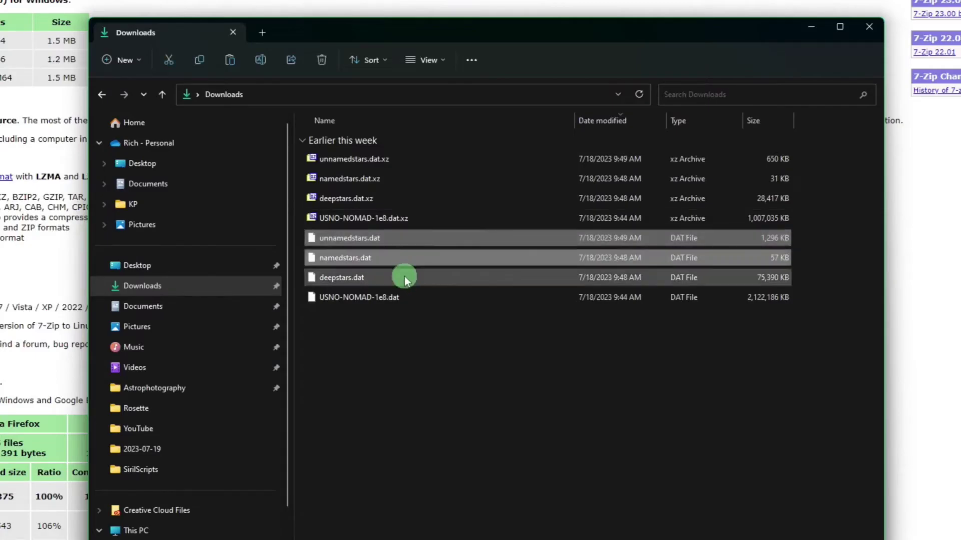
{"action": "left_click", "coordinate": [408, 298], "text": "ctrl"}
{"action": "right_click", "coordinate": [428, 283]}
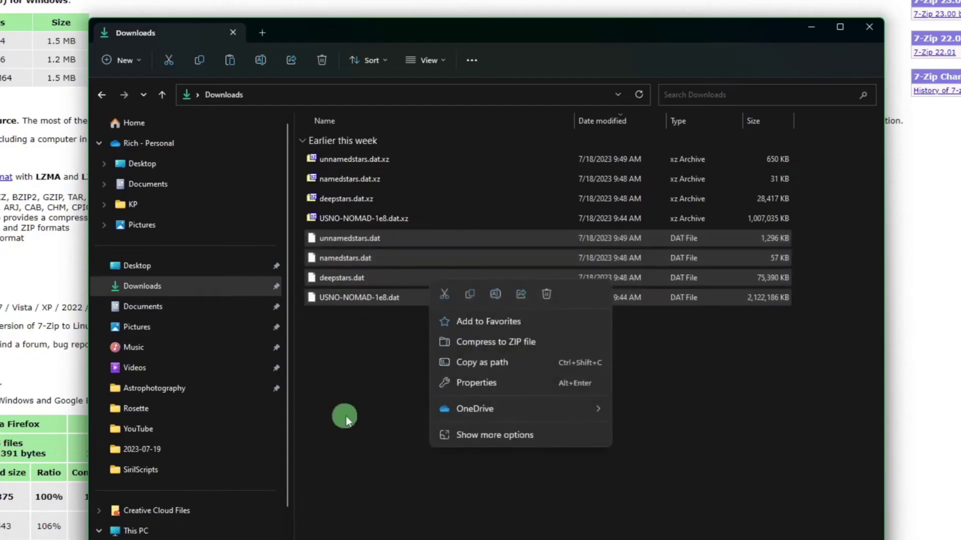
{"action": "left_click", "coordinate": [457, 383]}
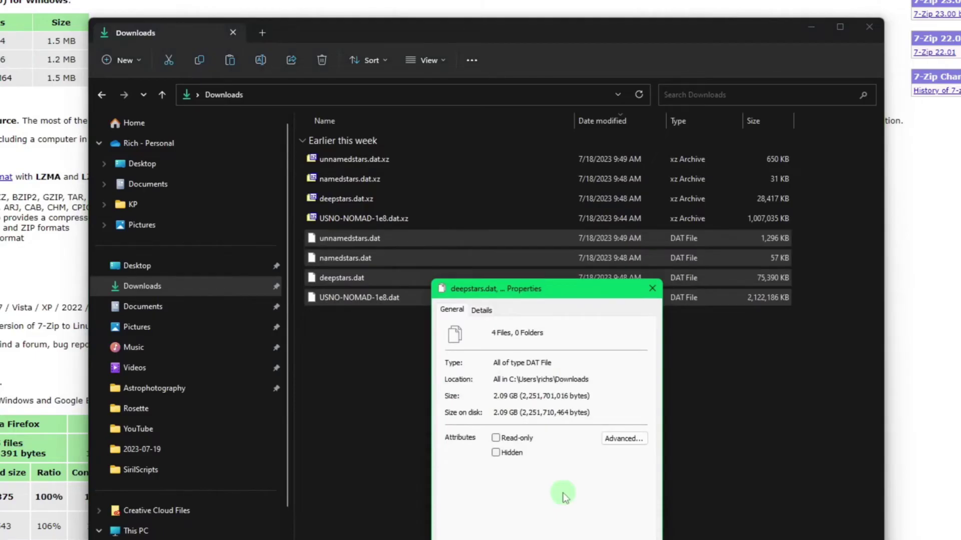
{"action": "key", "text": "Escape"}
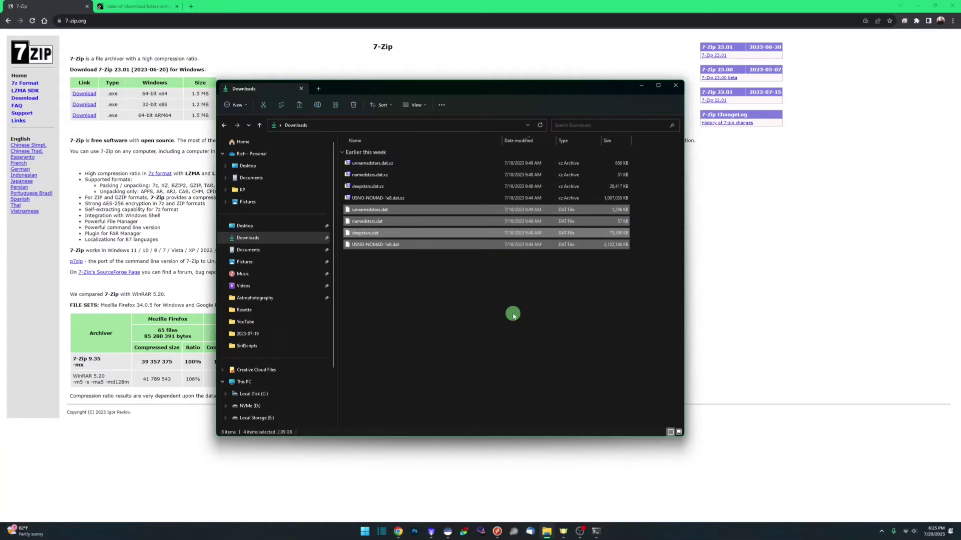
{"action": "left_click", "coordinate": [266, 297]}
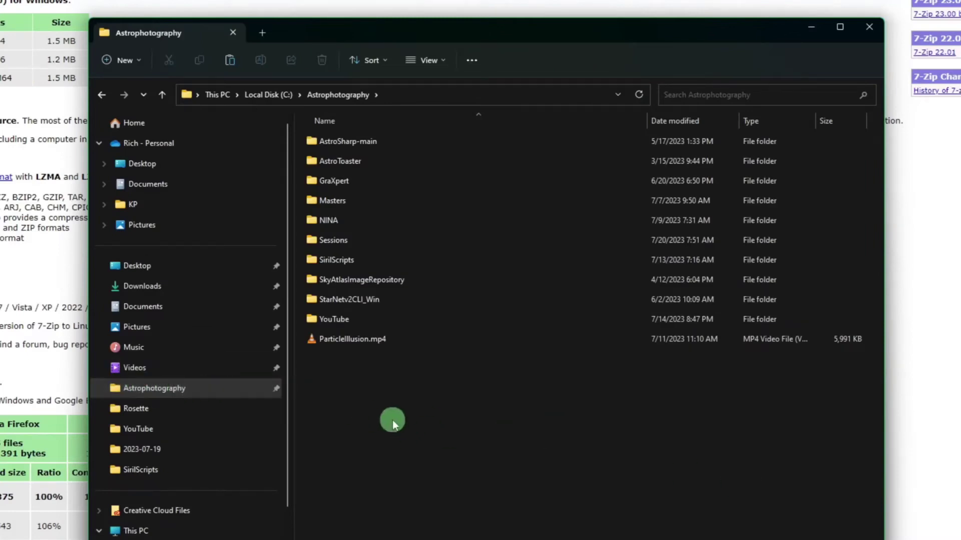
Create a new folder named SirilStarDBs inside Astrophotography.
{"action": "right_click", "coordinate": [393, 421]}
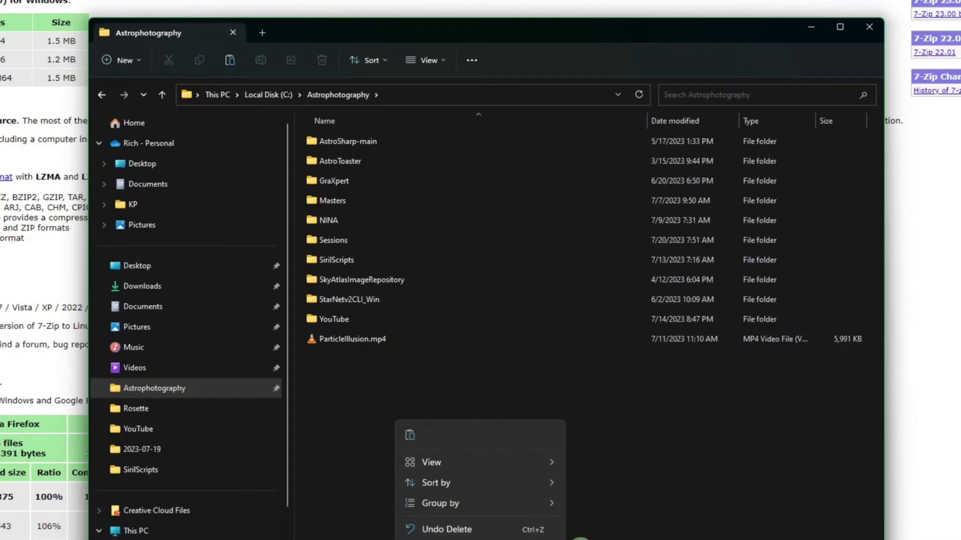
{"action": "left_click", "coordinate": [573, 501]}
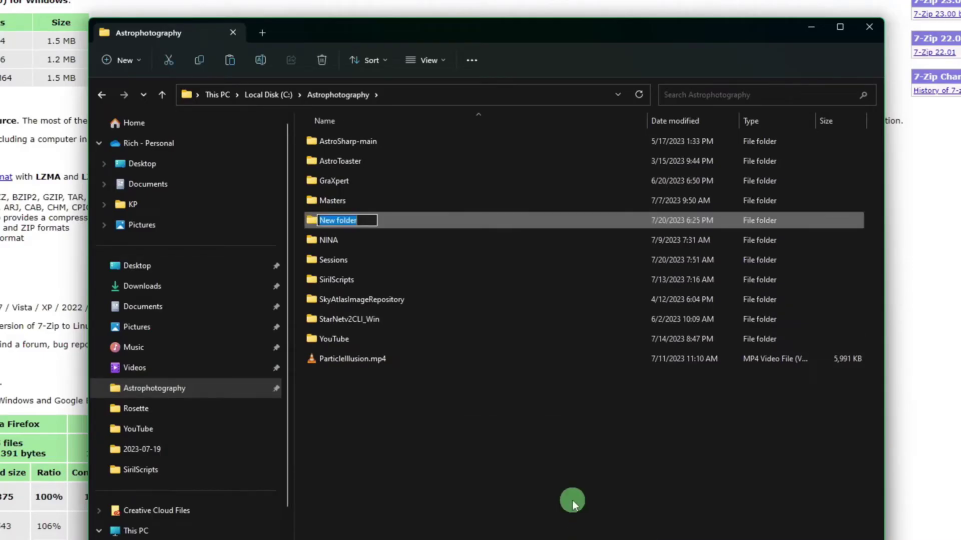
{"action": "type", "text": "SirilStarDBs"}
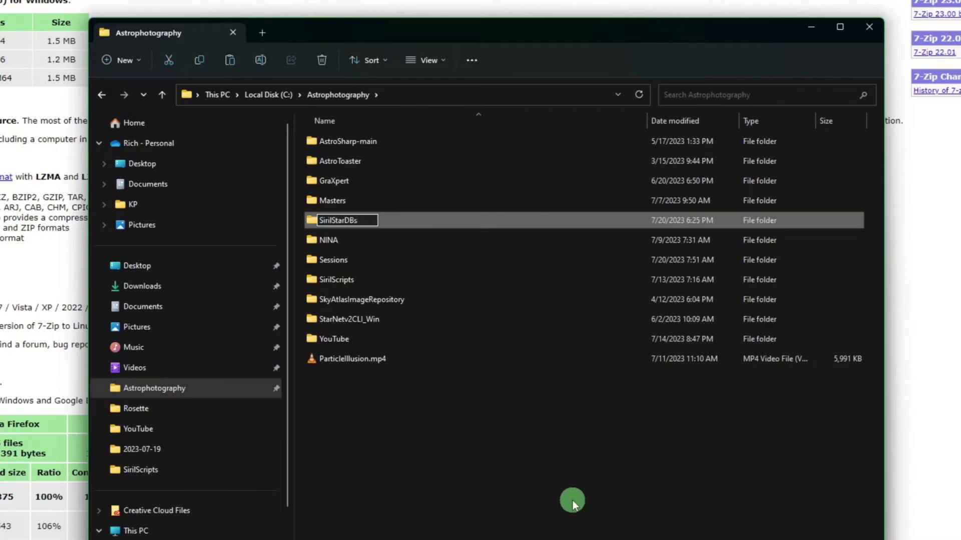
{"action": "key", "text": "Return"}
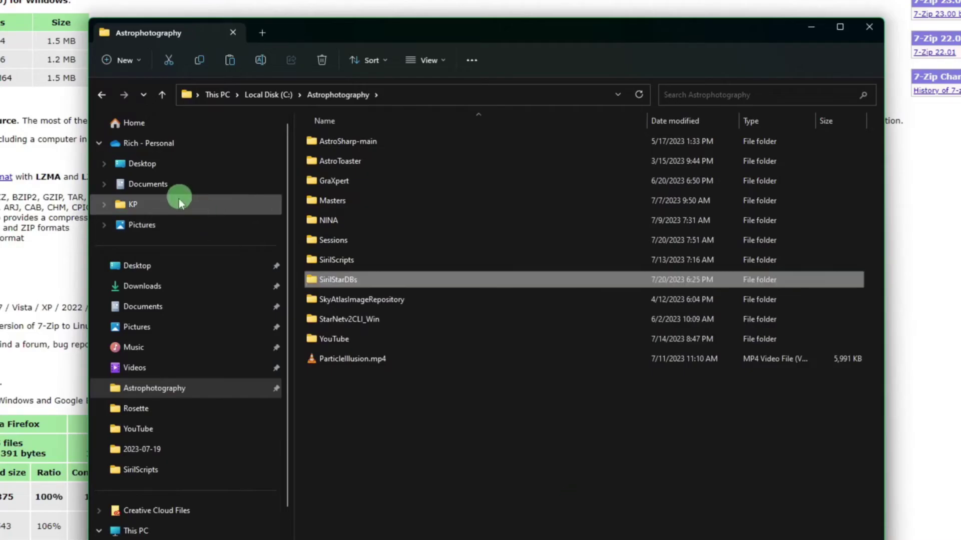
Cut the four .dat catalogues from Downloads and paste them into SirilStarDBs.
{"action": "left_click", "coordinate": [174, 285]}
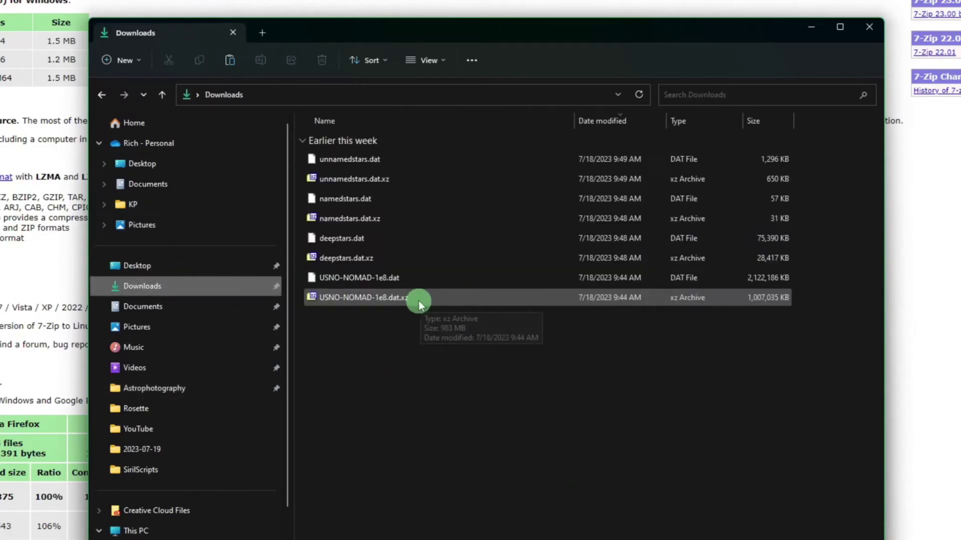
{"action": "left_click", "coordinate": [403, 282]}
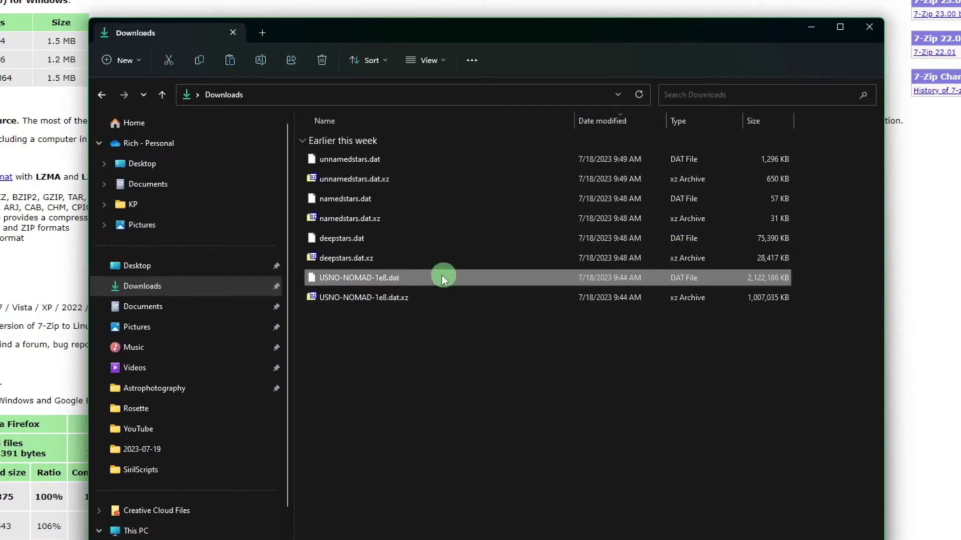
{"action": "left_click", "coordinate": [395, 239], "text": "ctrl"}
{"action": "left_click", "coordinate": [395, 199], "text": "ctrl"}
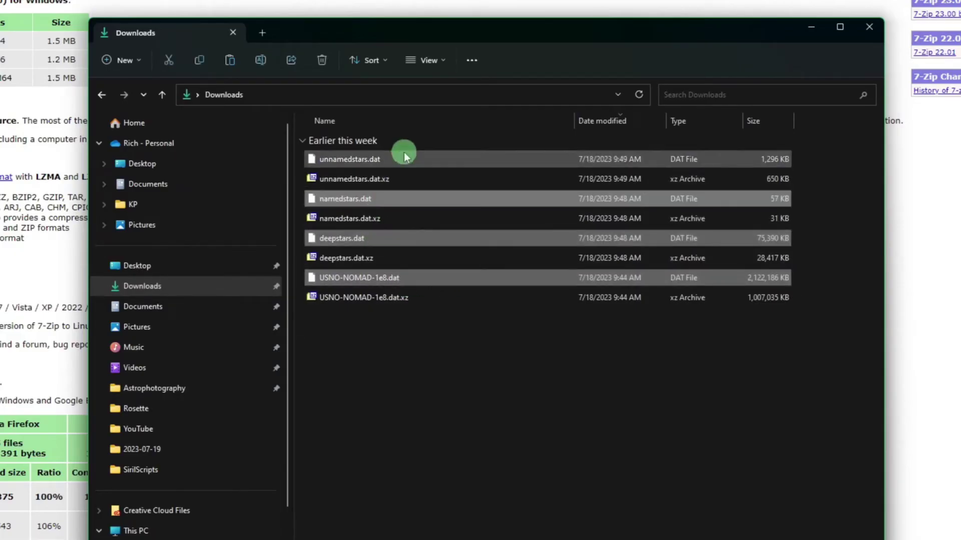
{"action": "left_click", "coordinate": [405, 157], "text": "ctrl"}
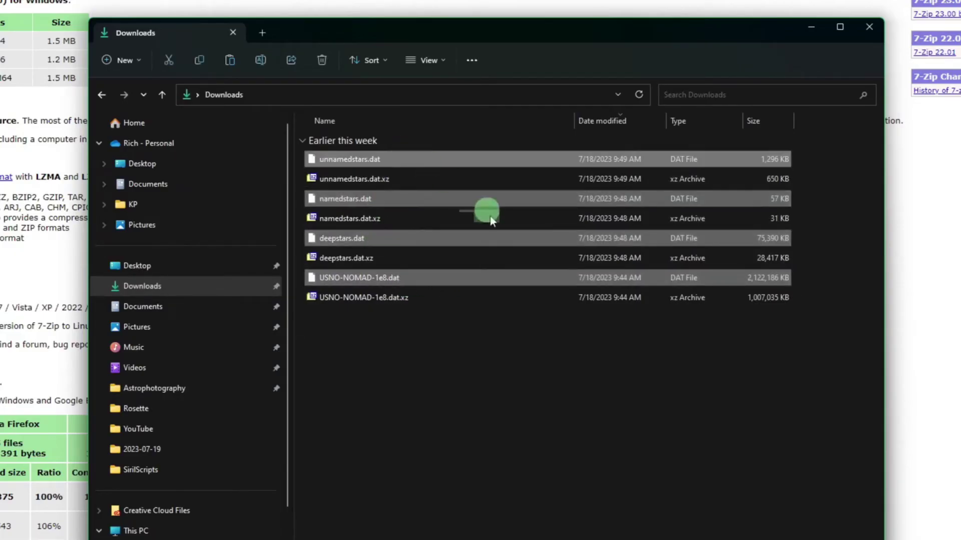
{"action": "left_click", "coordinate": [169, 61]}
{"action": "left_click", "coordinate": [193, 388]}
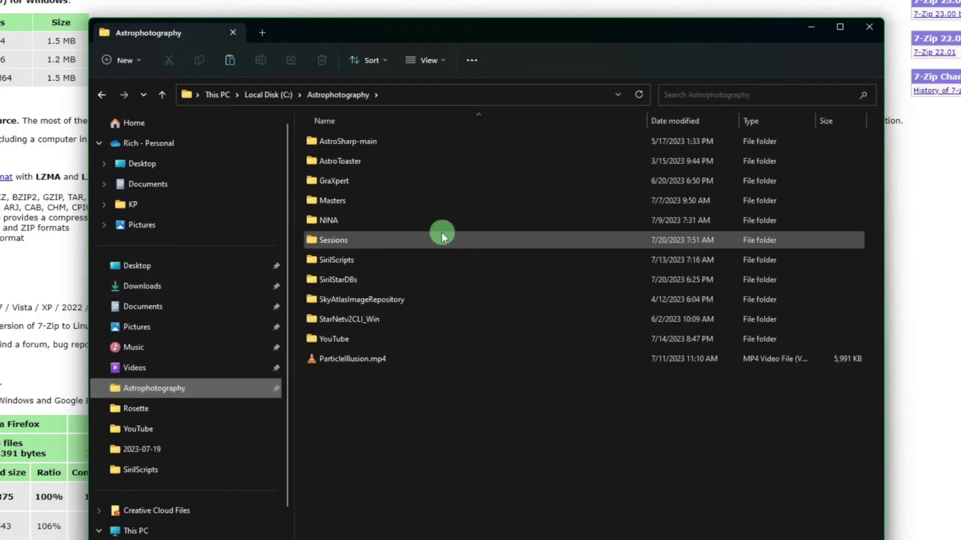
{"action": "double_click", "coordinate": [361, 276]}
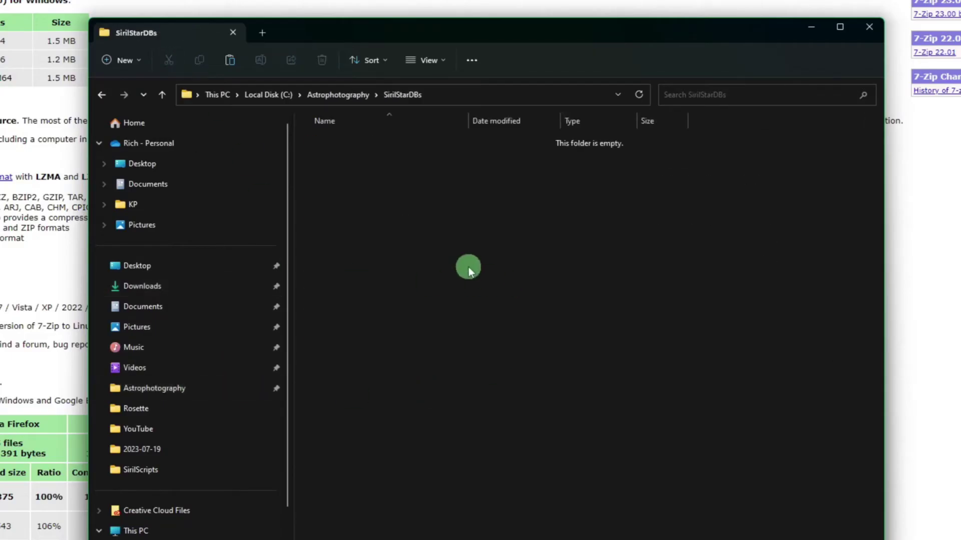
{"action": "left_click", "coordinate": [235, 62]}
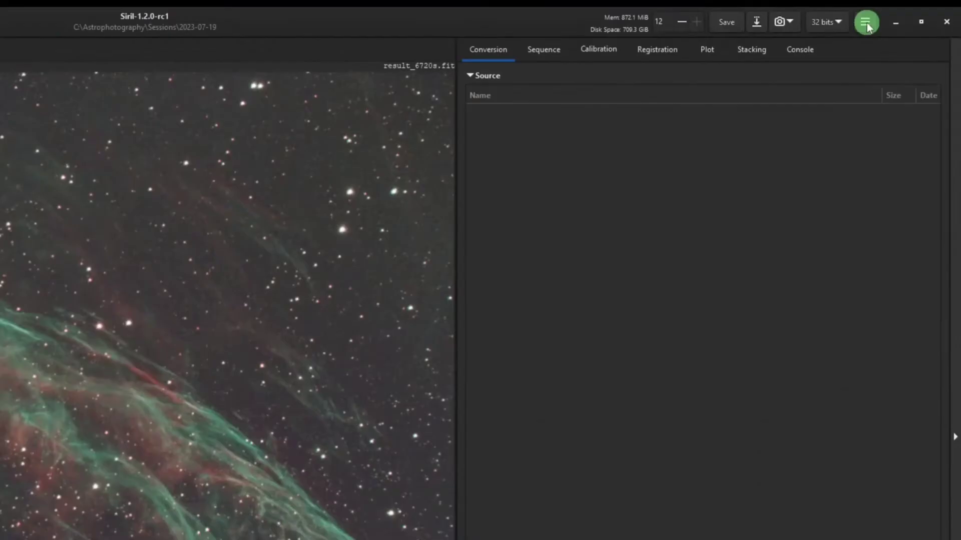
Open Preferences on the Astrometry page, where all four local catalogues read (None).
{"action": "left_click", "coordinate": [866, 23]}
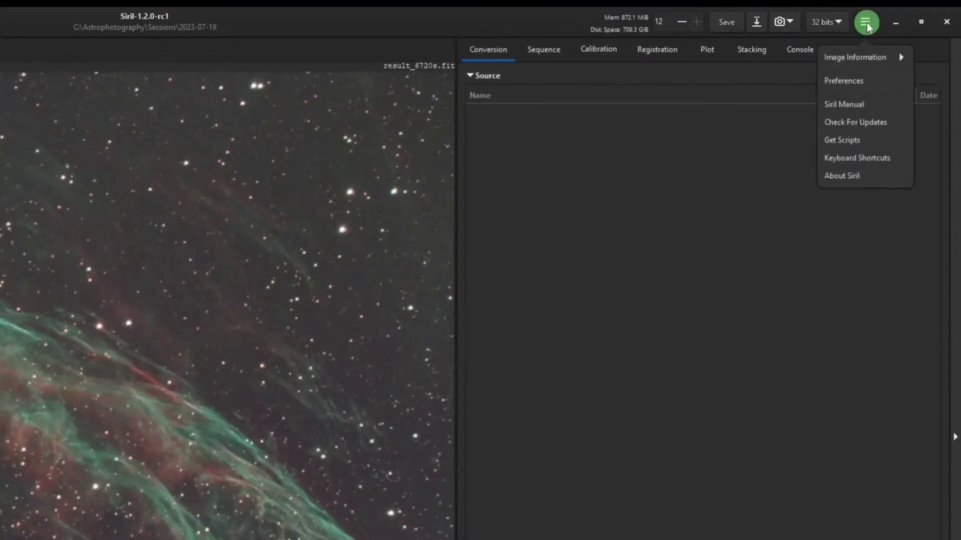
{"action": "left_click", "coordinate": [860, 87]}
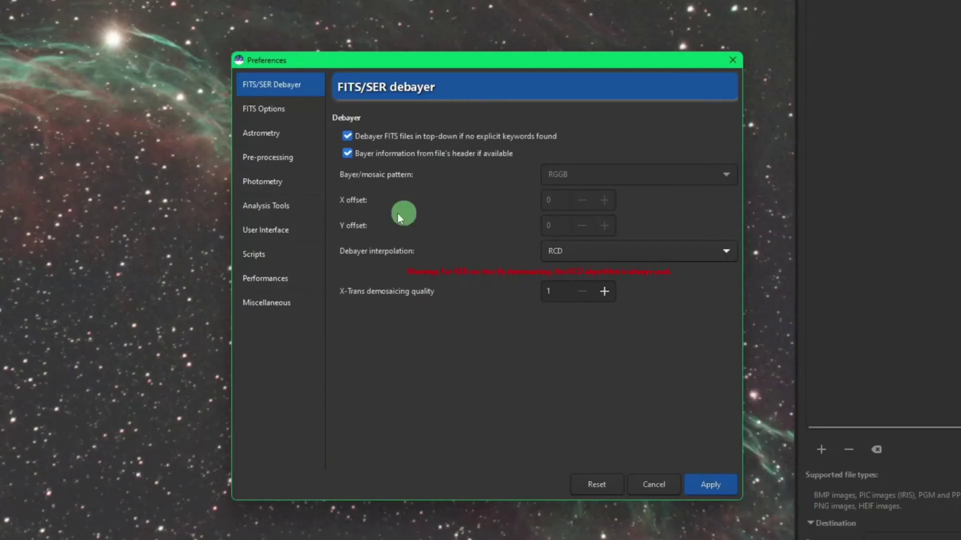
{"action": "left_click", "coordinate": [264, 142]}
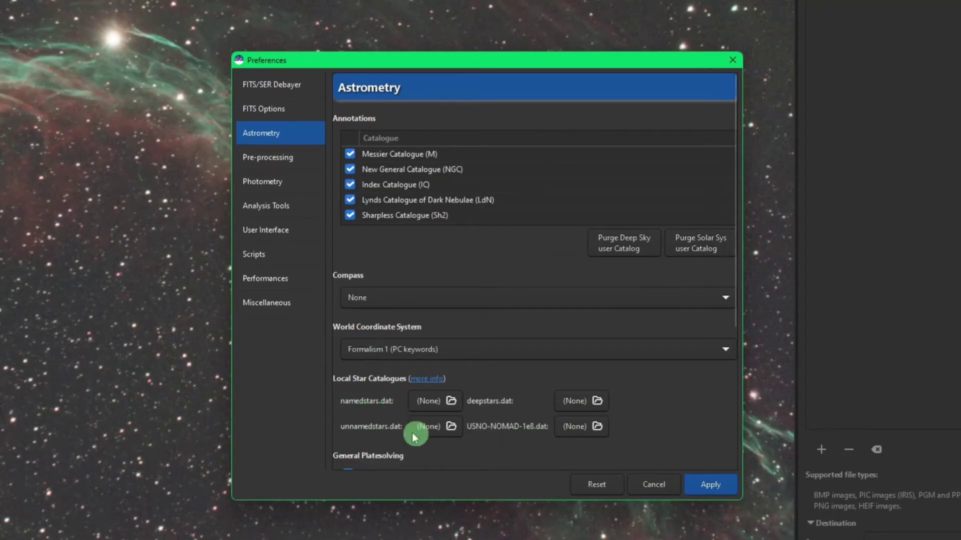
Set the namedstars and deepstars entries to their .dat files in SirilStarDBs.
{"action": "left_click", "coordinate": [452, 400]}
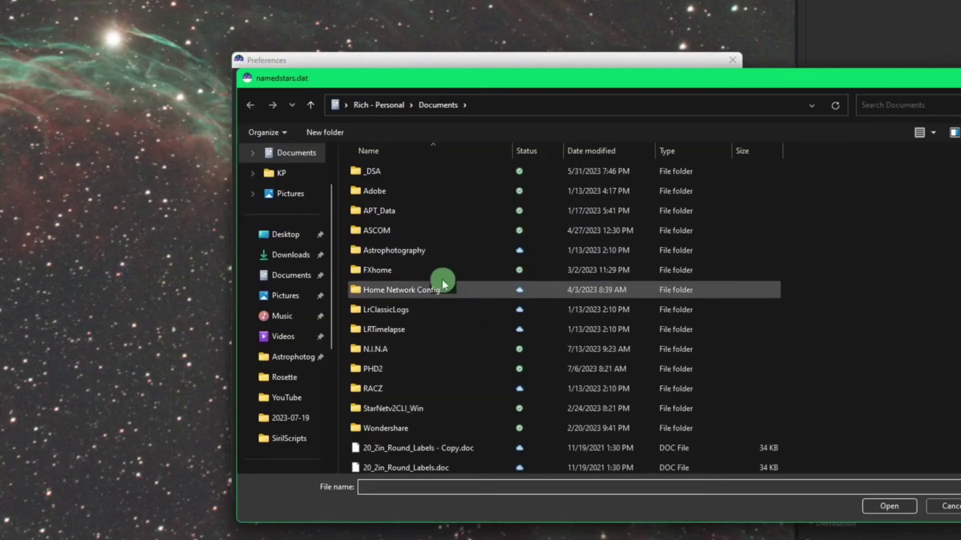
{"action": "double_click", "coordinate": [420, 252]}
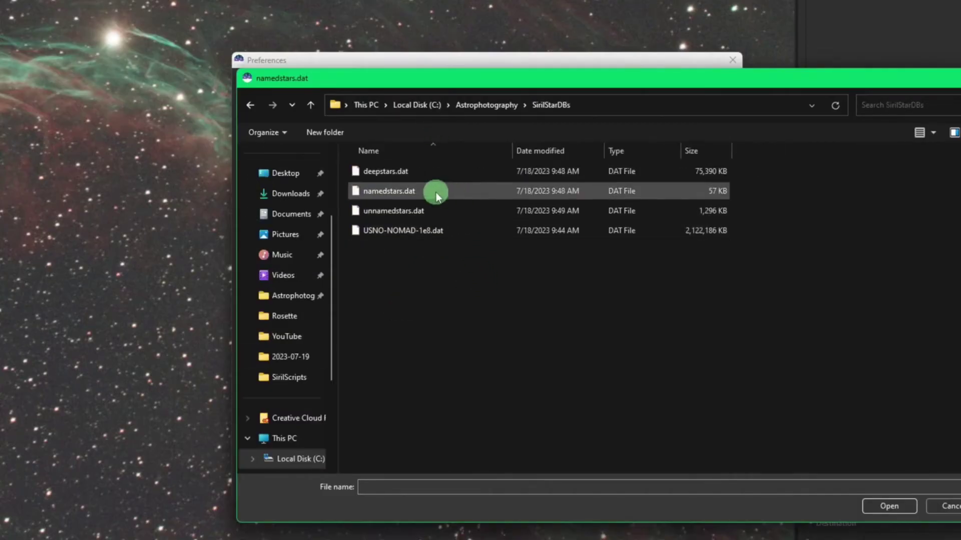
{"action": "double_click", "coordinate": [437, 192]}
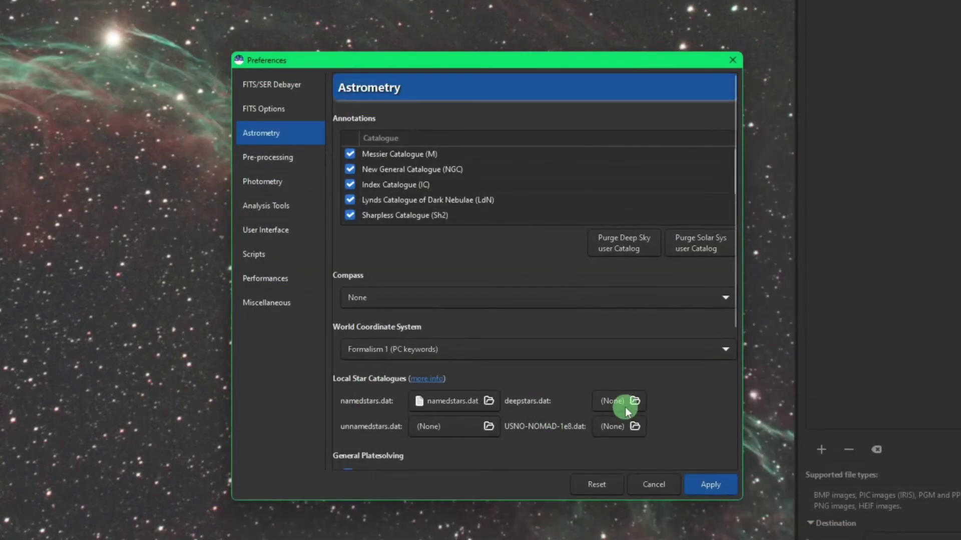
{"action": "left_click", "coordinate": [633, 402]}
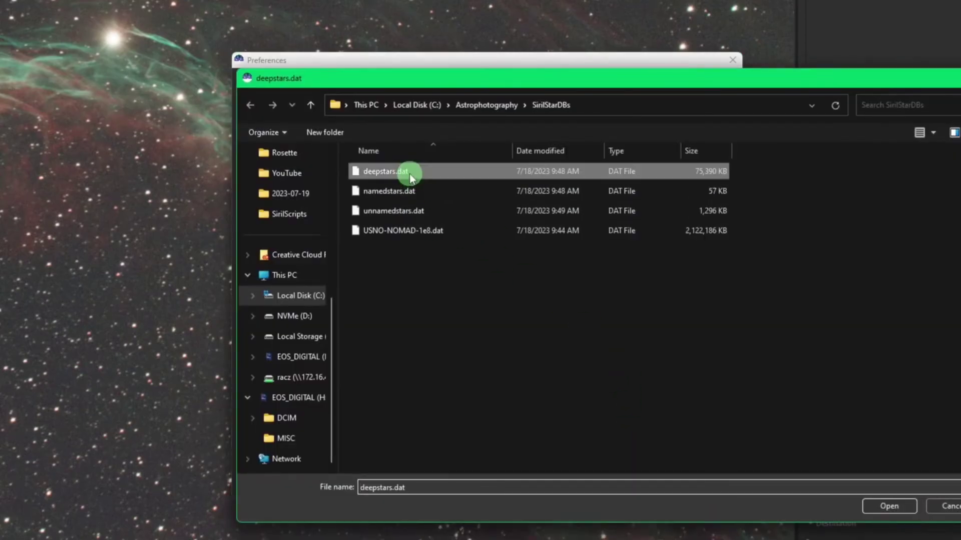
{"action": "double_click", "coordinate": [409, 173]}
Set the unnamedstars and USNO-NOMAD-1e8 entries to their .dat files and save preferences.
{"action": "left_click", "coordinate": [464, 430]}
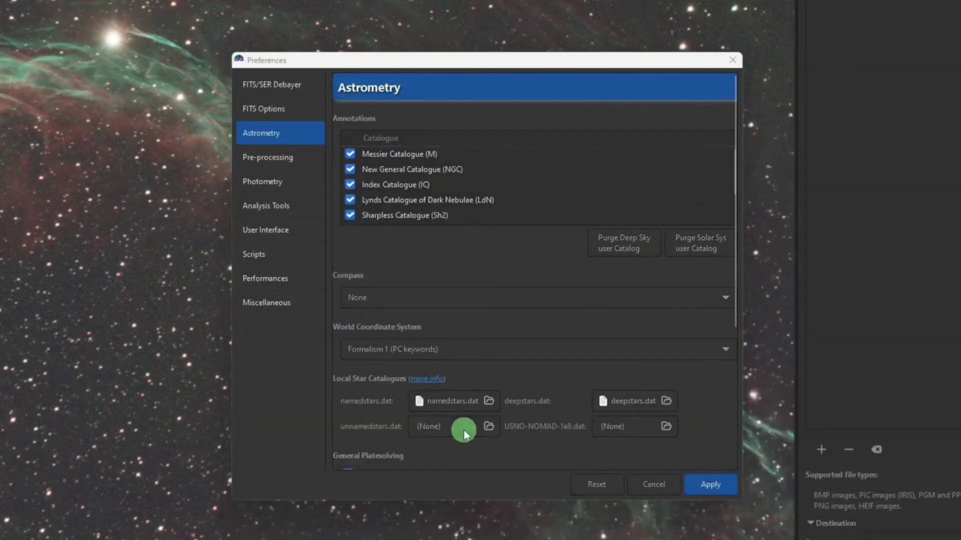
{"action": "left_click", "coordinate": [412, 214]}
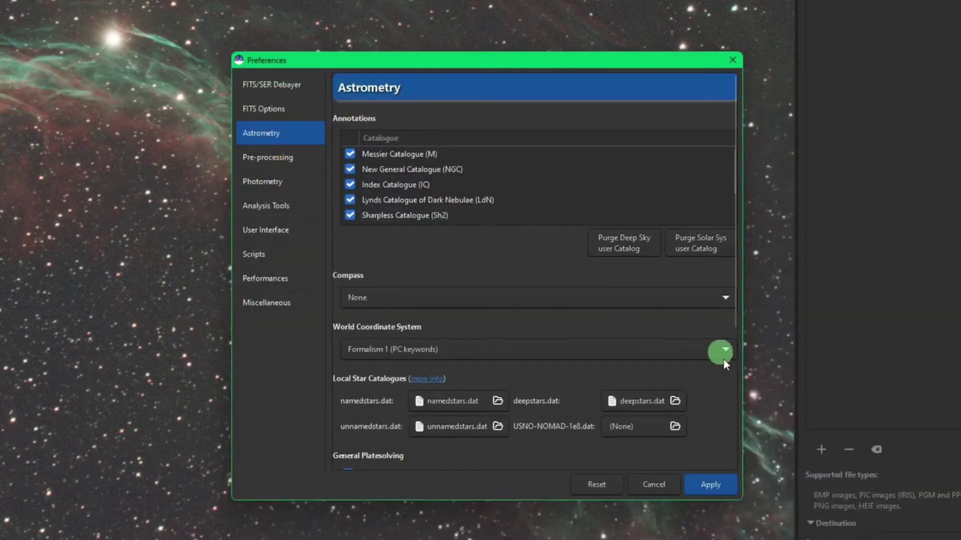
{"action": "left_click", "coordinate": [642, 434]}
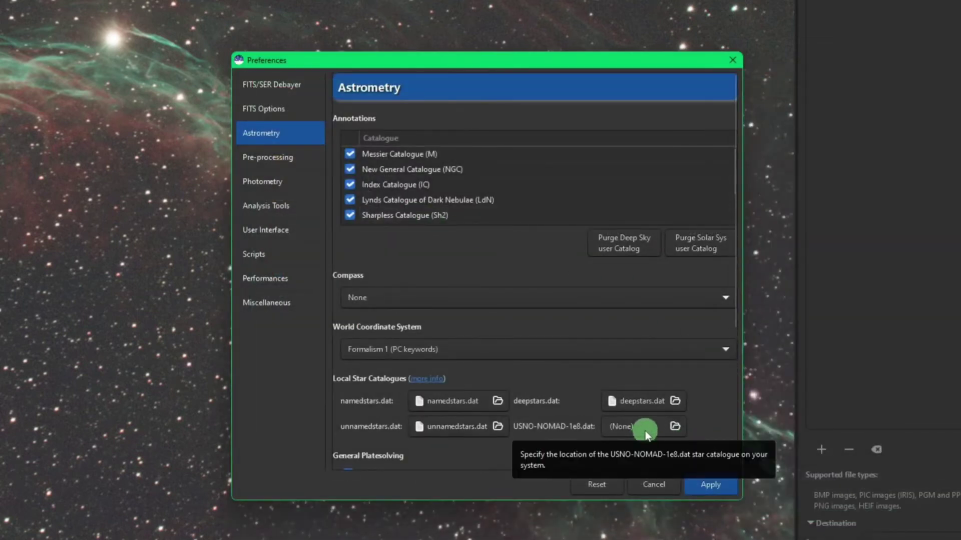
{"action": "left_click", "coordinate": [644, 431]}
{"action": "double_click", "coordinate": [440, 230]}
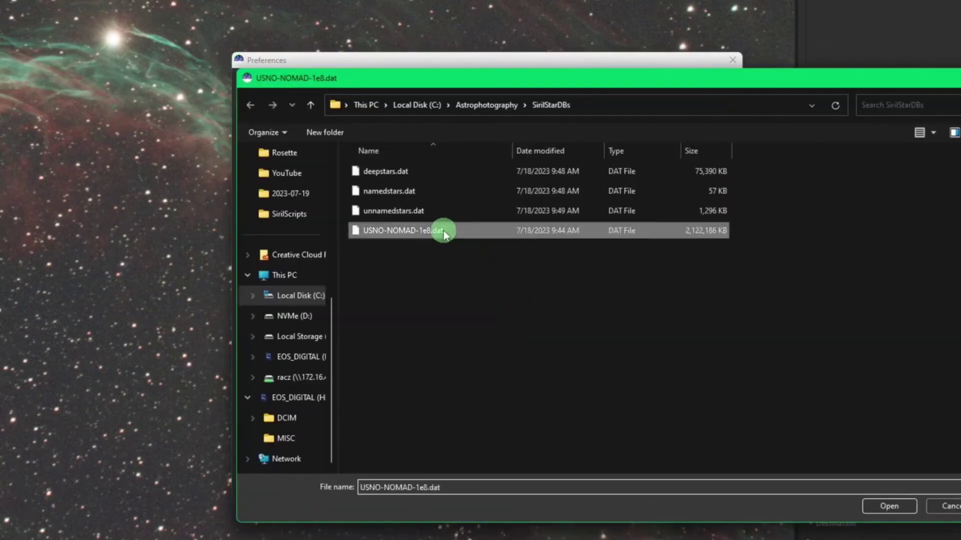
{"action": "left_click", "coordinate": [616, 386]}
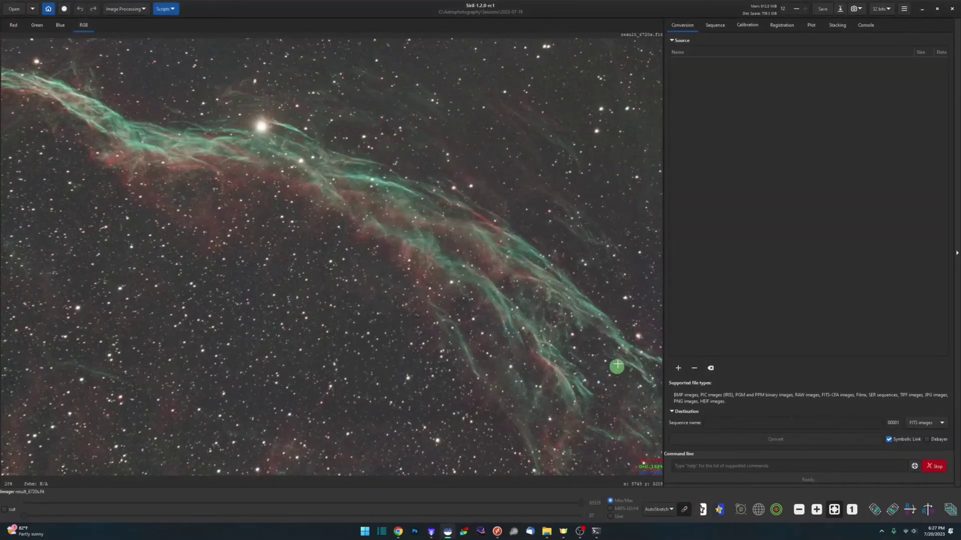
Quit Siril, confirming the prompt, and relaunch it.
{"action": "left_click", "coordinate": [949, 9]}
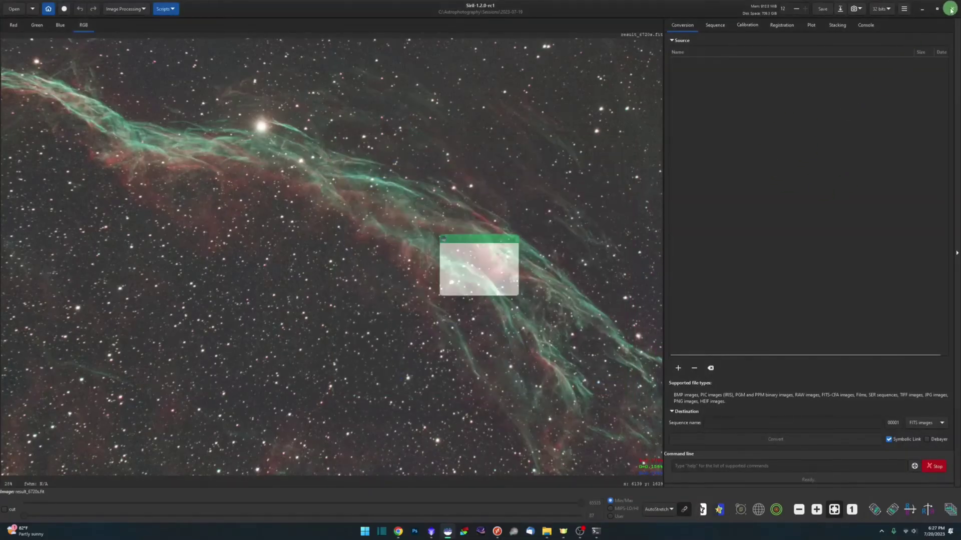
{"action": "left_click", "coordinate": [508, 294]}
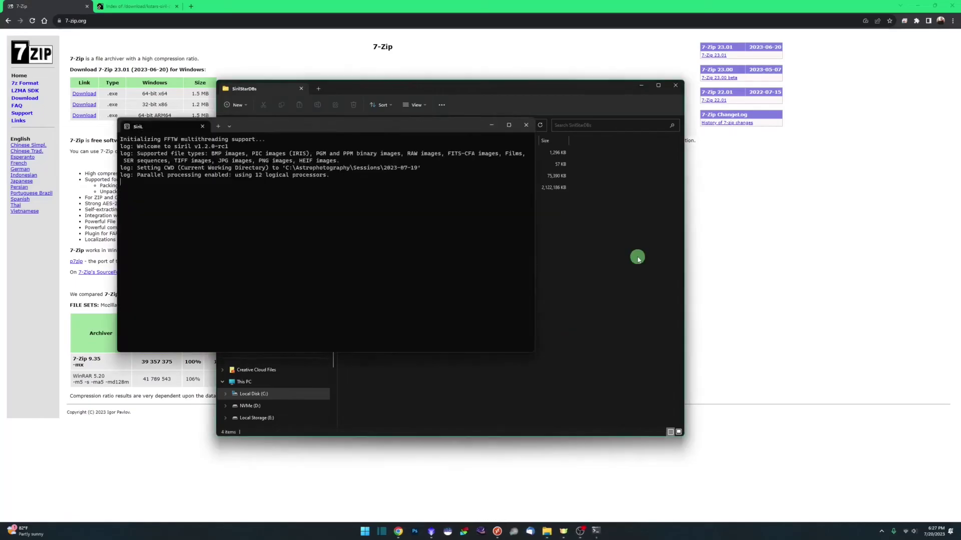
{"action": "left_click", "coordinate": [637, 258]}
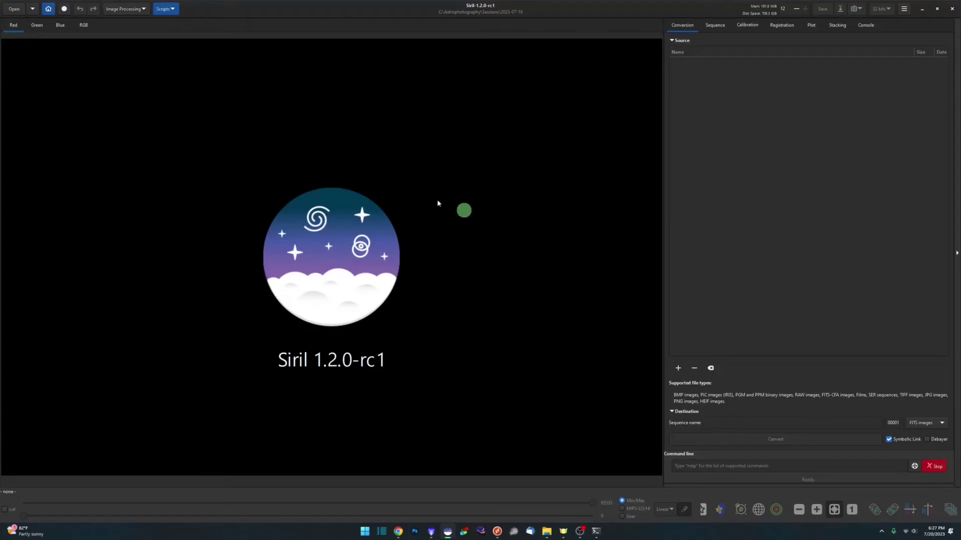
Reopen result_6720s.fit from the recent files and set the display to AutoStretch.
{"action": "left_click", "coordinate": [33, 9]}
{"action": "left_click", "coordinate": [48, 23]}
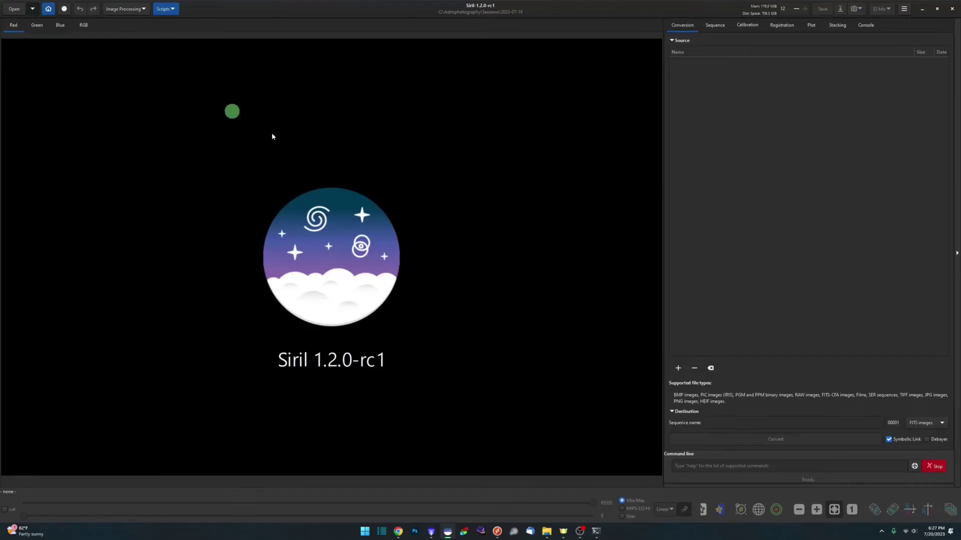
{"action": "left_click", "coordinate": [664, 510]}
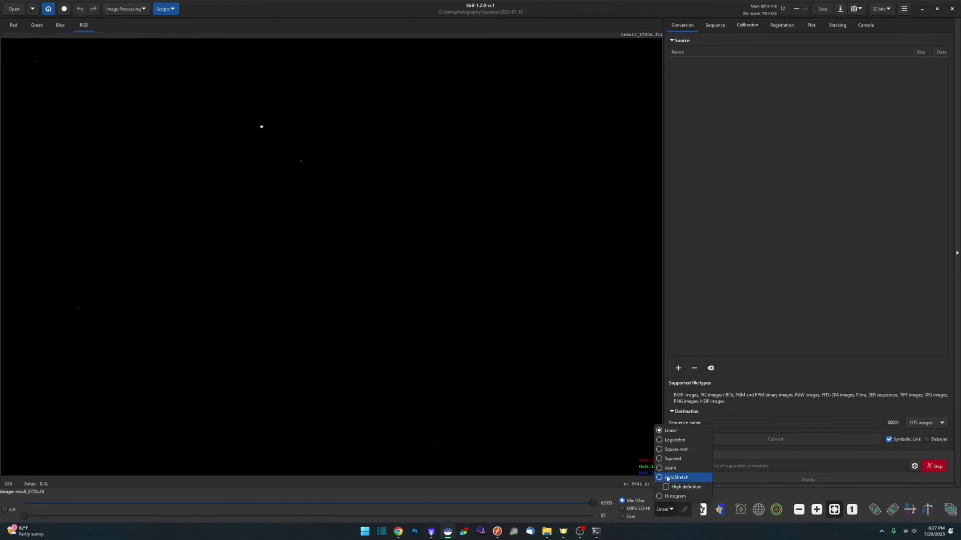
{"action": "left_click", "coordinate": [669, 476]}
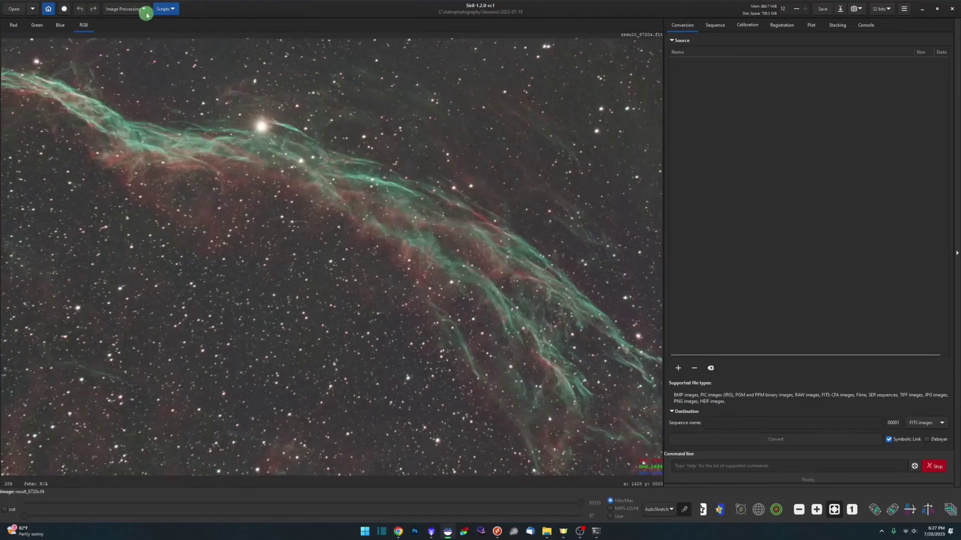
Check Photometric Color Calibration now lists NOMAD as a local catalogue, then close it.
{"action": "left_click", "coordinate": [145, 9]}
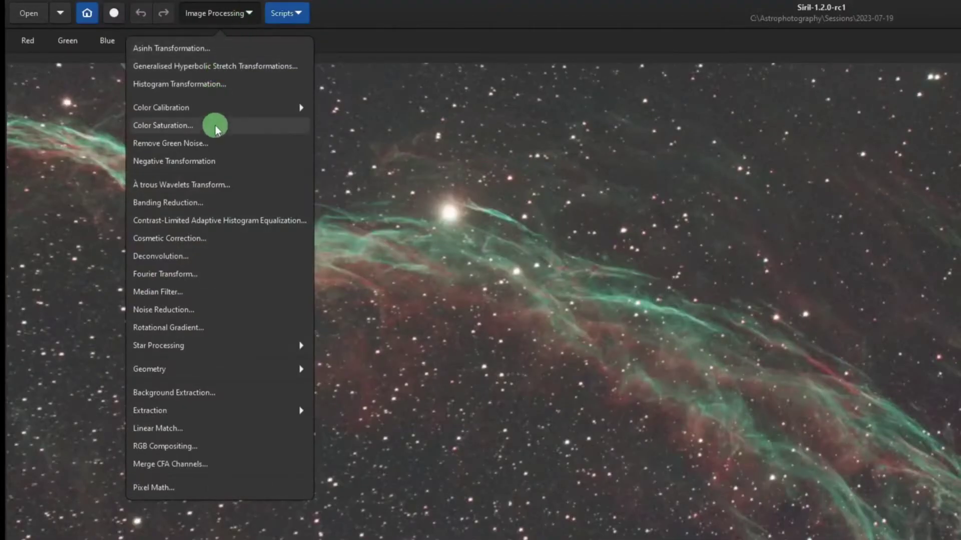
{"action": "left_click", "coordinate": [211, 107]}
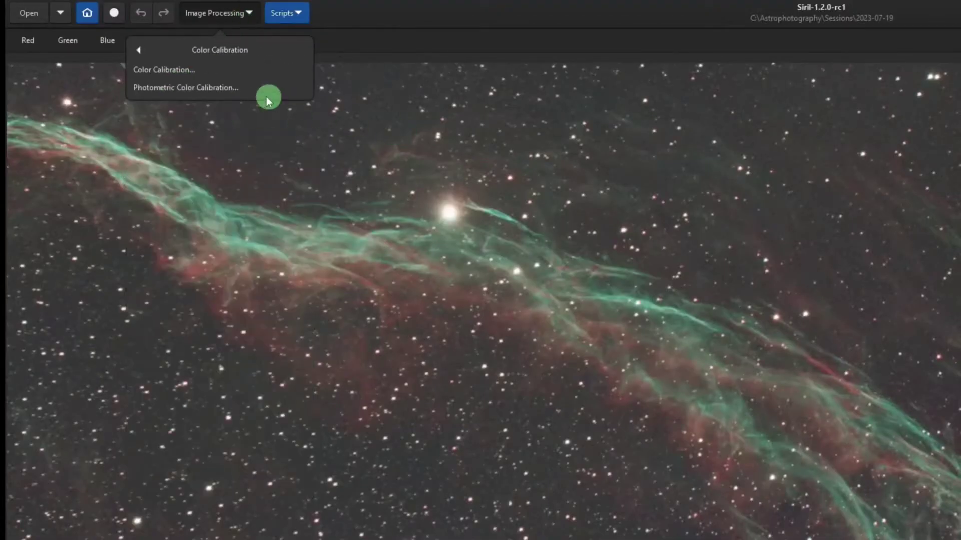
{"action": "left_click", "coordinate": [241, 88]}
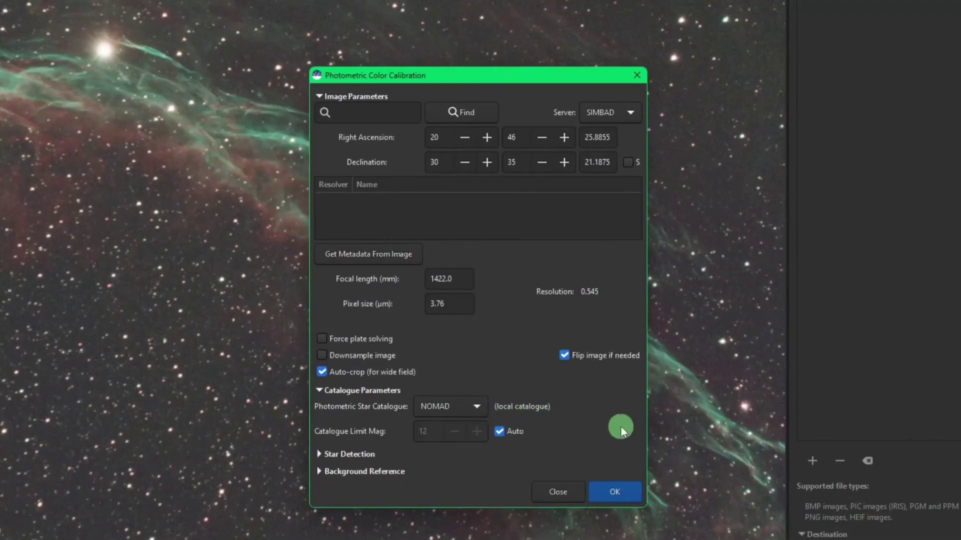
{"action": "left_click", "coordinate": [569, 489]}
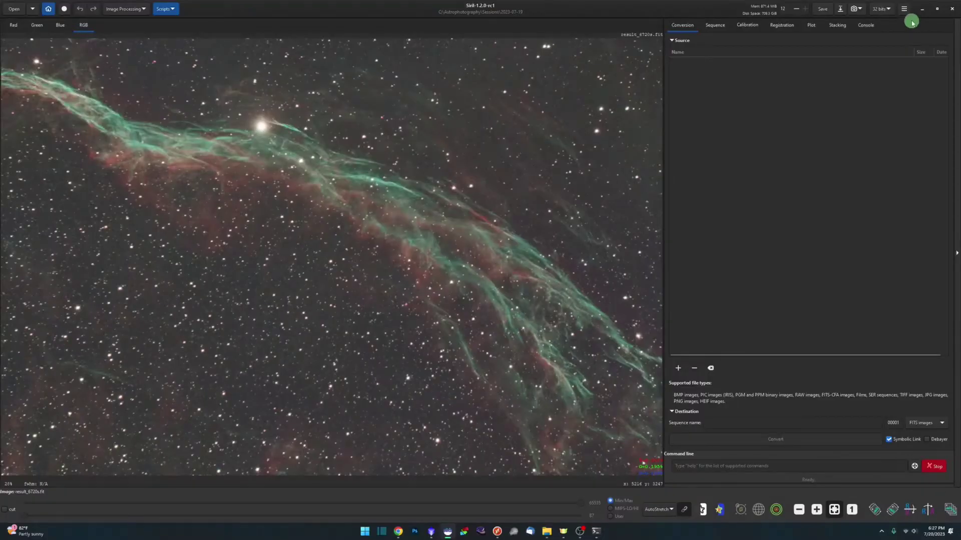
Open the image plate solver, which also shows the local NOMAD catalogue.
{"action": "left_click", "coordinate": [904, 10]}
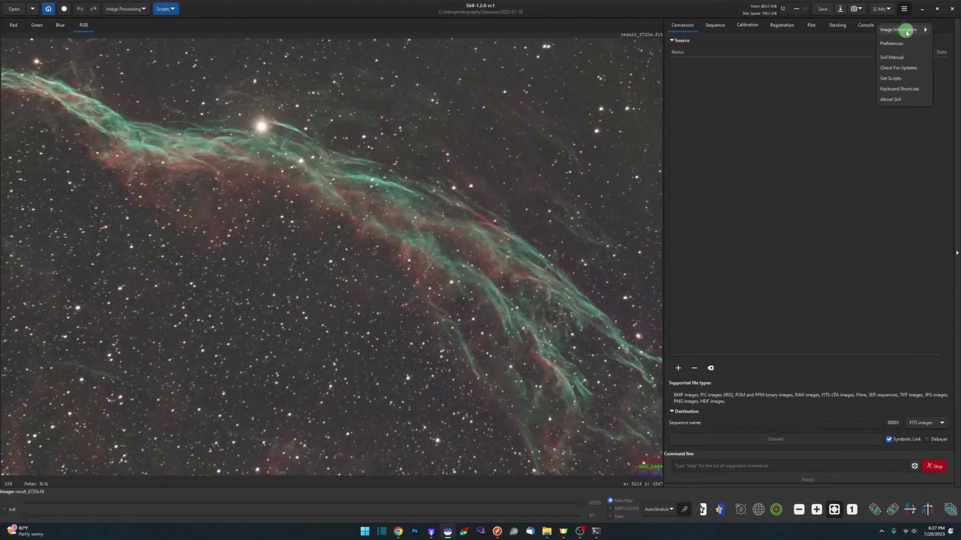
{"action": "left_click", "coordinate": [907, 33]}
{"action": "left_click", "coordinate": [906, 45]}
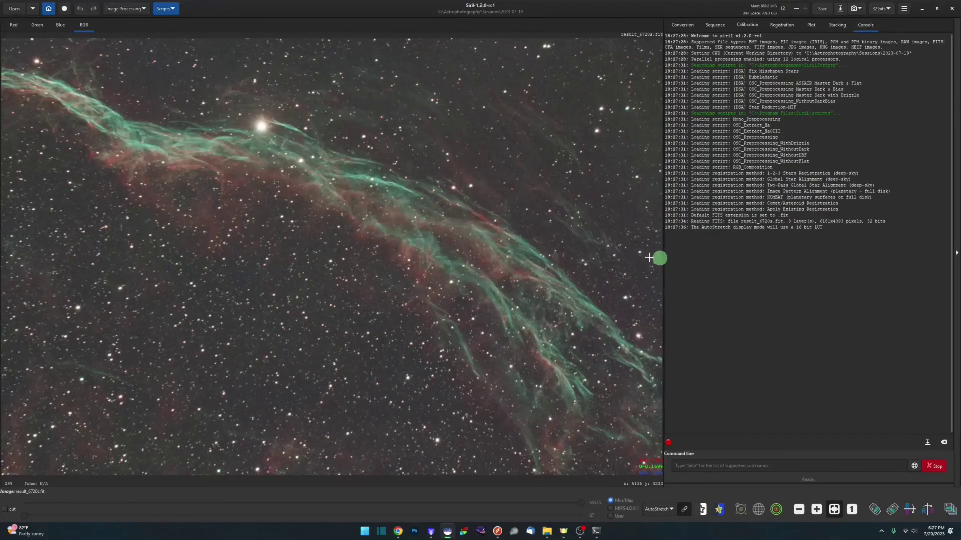
Open Photometric Color Calibration from the Image Processing > Color Calibration menu.
{"action": "left_click", "coordinate": [134, 9]}
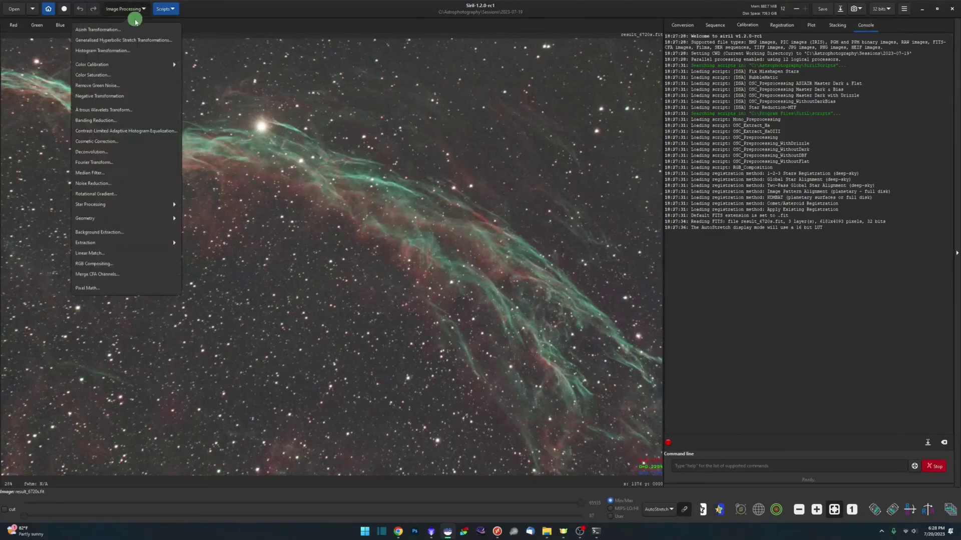
{"action": "left_click", "coordinate": [133, 64]}
{"action": "left_click", "coordinate": [133, 54]}
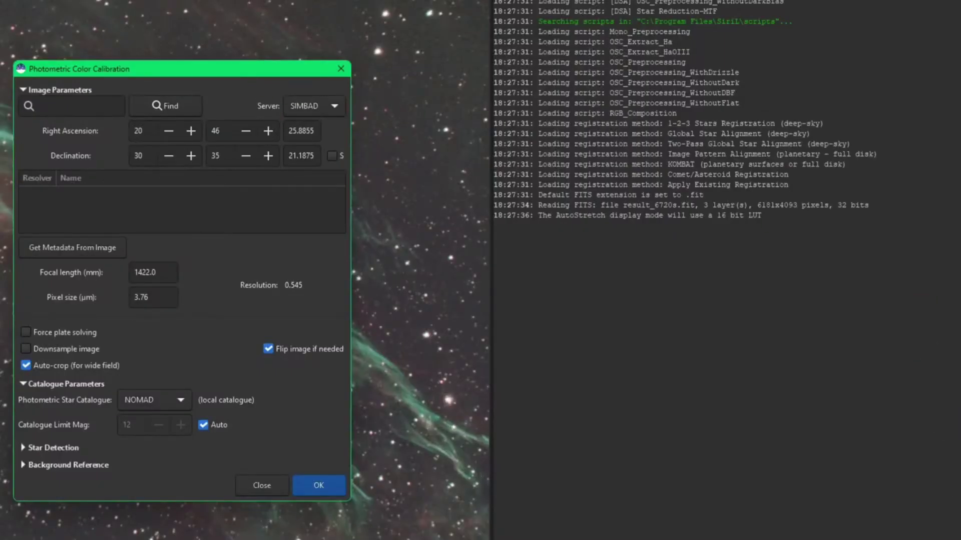
{"action": "left_click", "coordinate": [909, 531]}
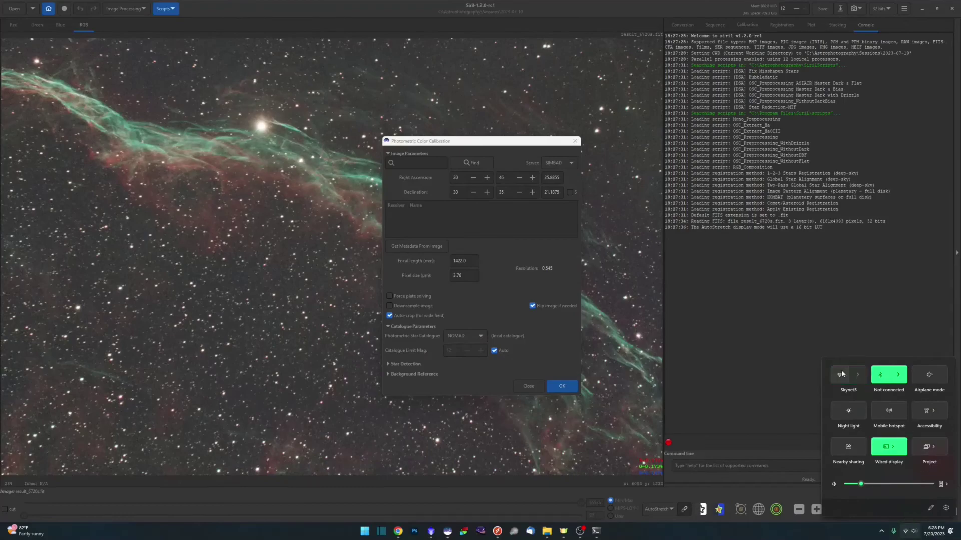
{"action": "left_click", "coordinate": [751, 315]}
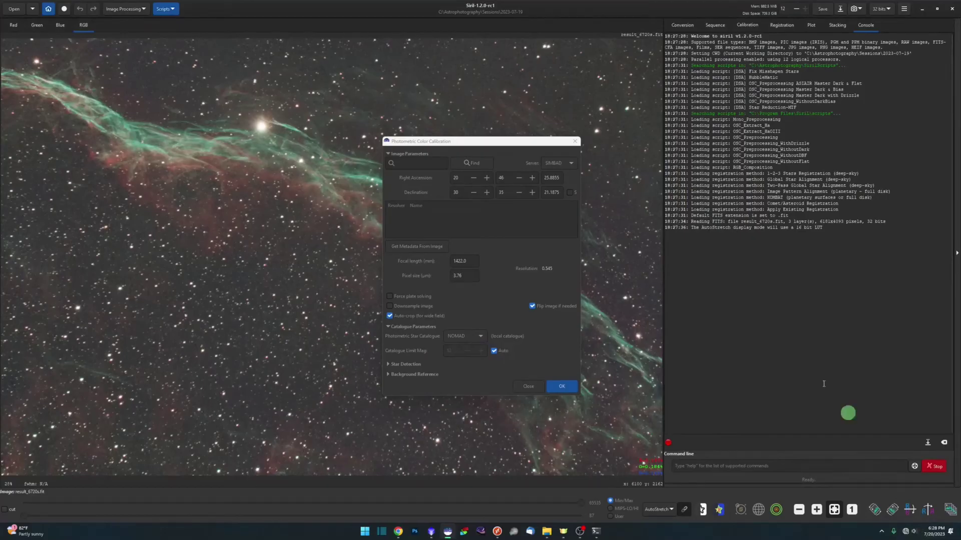
{"action": "left_click", "coordinate": [473, 139]}
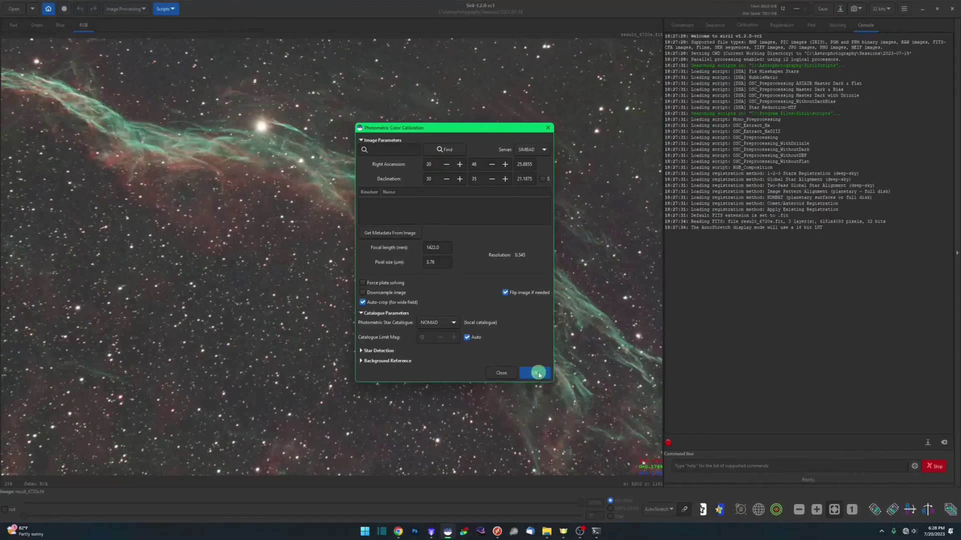
Run calibration against local NOMAD, yielding white balance factors 0.807, 0.742, 1.005.
{"action": "left_click", "coordinate": [536, 372]}
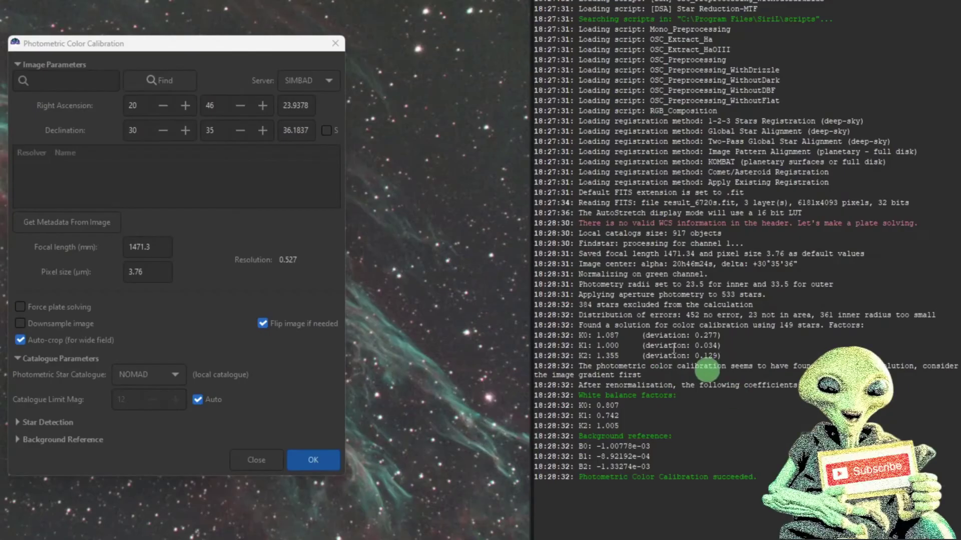
{"action": "left_click_drag", "start_coordinate": [580, 232], "coordinate": [653, 234]}
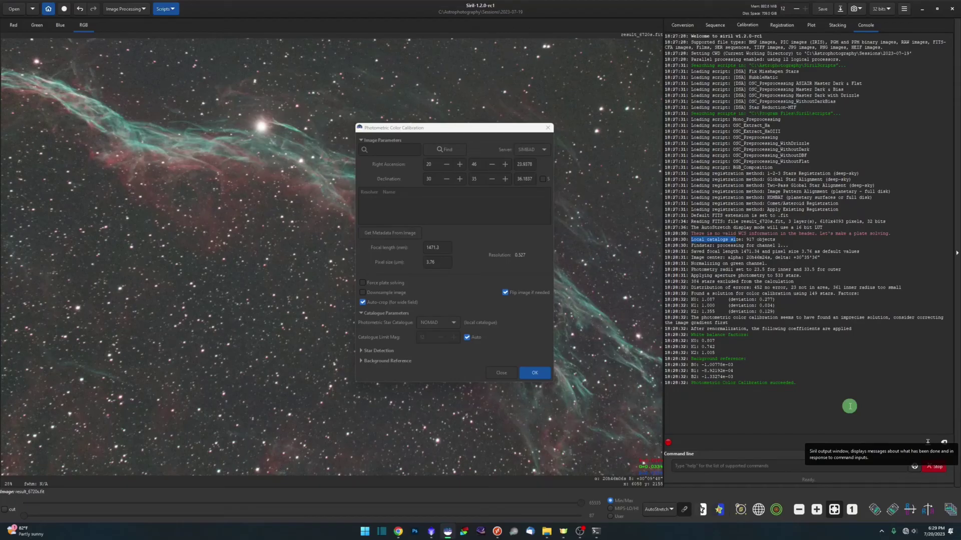
{"action": "left_click", "coordinate": [422, 135]}
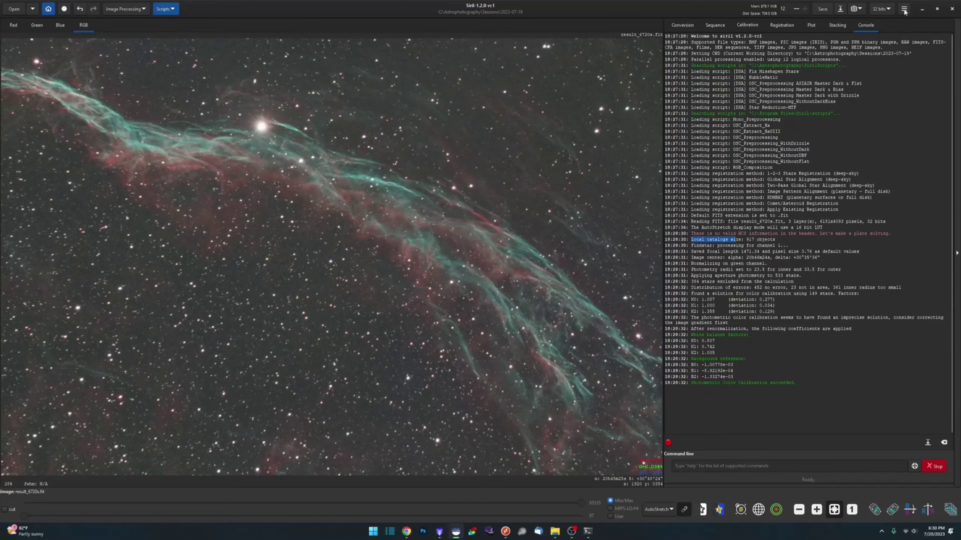
{"action": "left_click", "coordinate": [904, 9]}
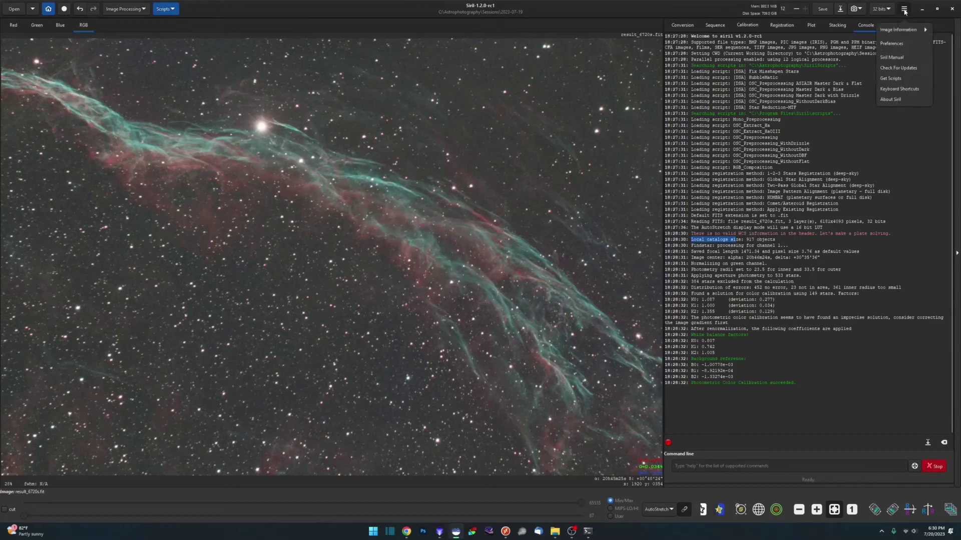
{"action": "left_click", "coordinate": [907, 46]}
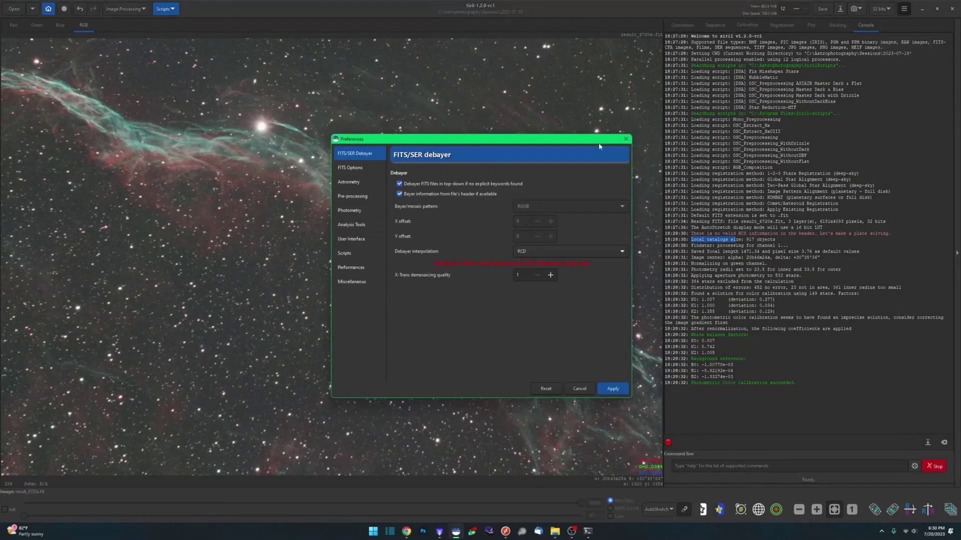
{"action": "left_click", "coordinate": [348, 182]}
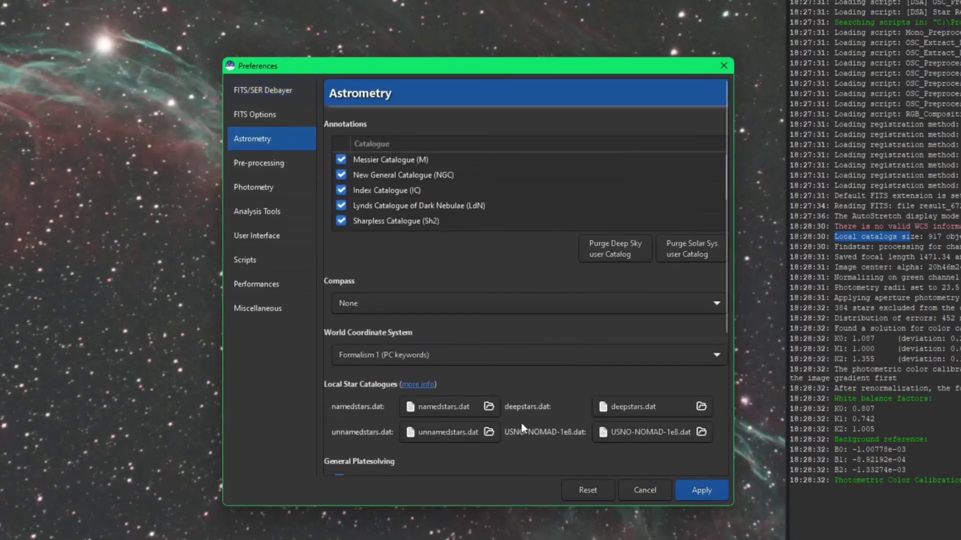
{"action": "scroll", "coordinate": [393, 403], "scroll_direction": "down", "scroll_amount": 1}
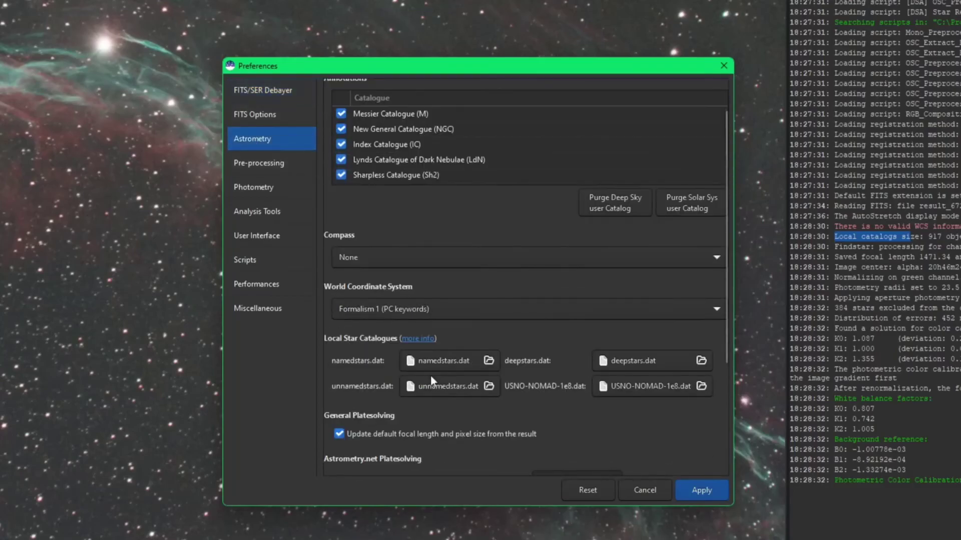
{"action": "left_click", "coordinate": [458, 361]}
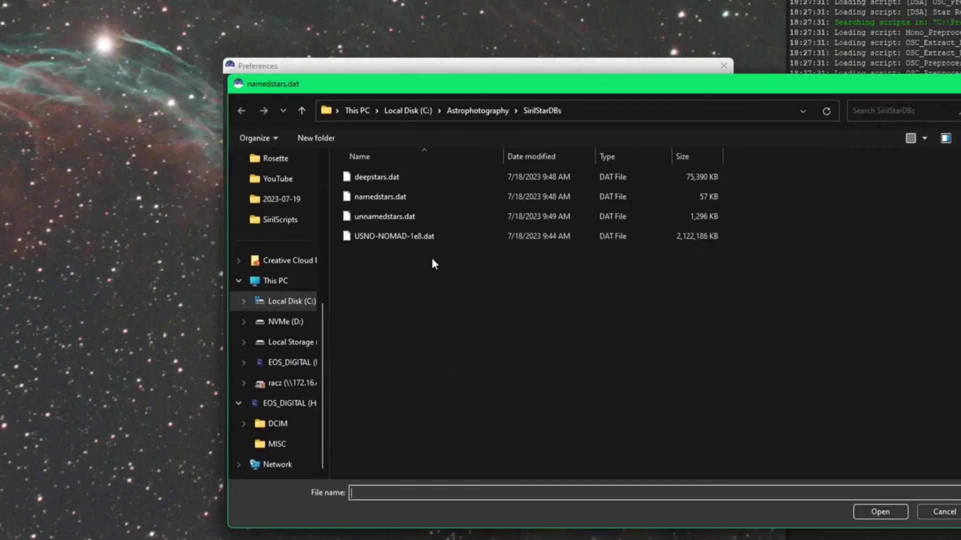
{"action": "left_click", "coordinate": [933, 511]}
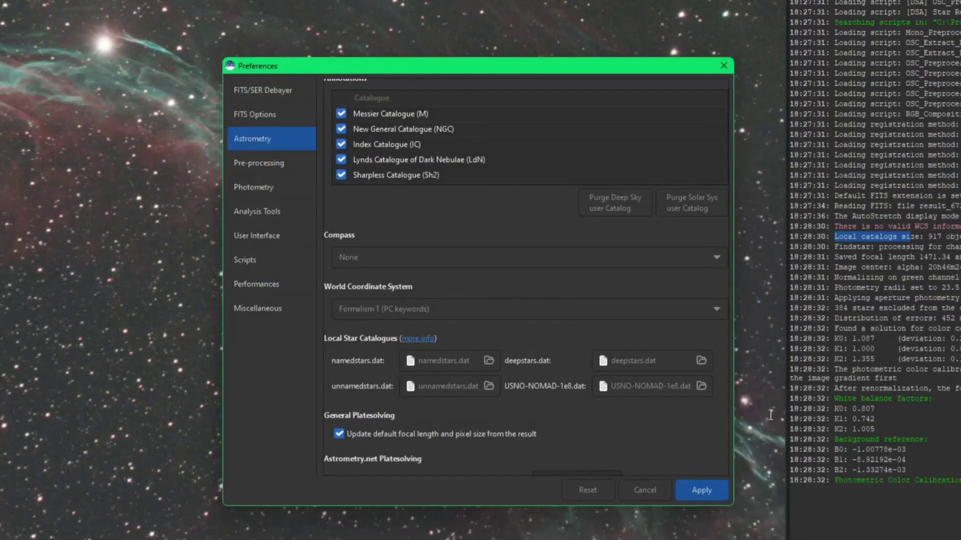
{"action": "left_click", "coordinate": [639, 489]}
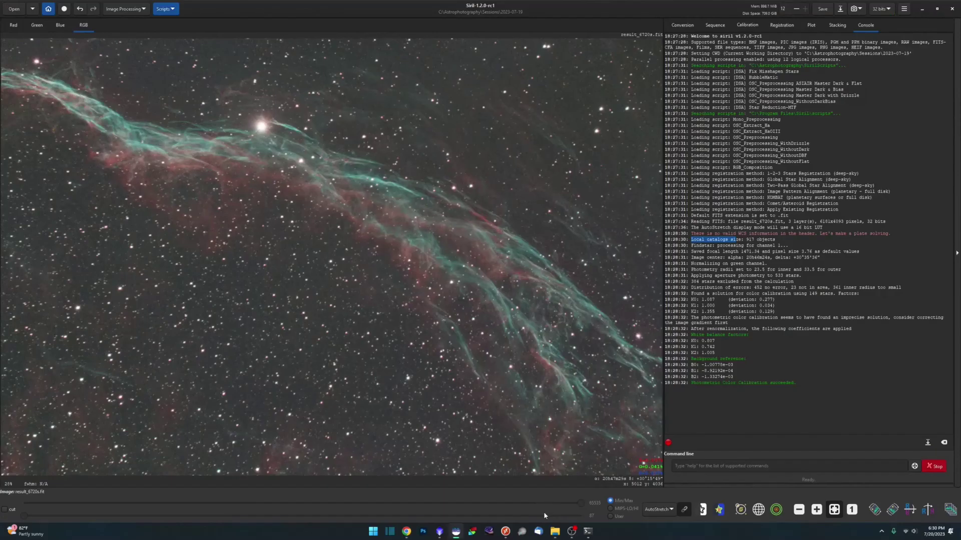
{"action": "mouse_move", "coordinate": [553, 534]}
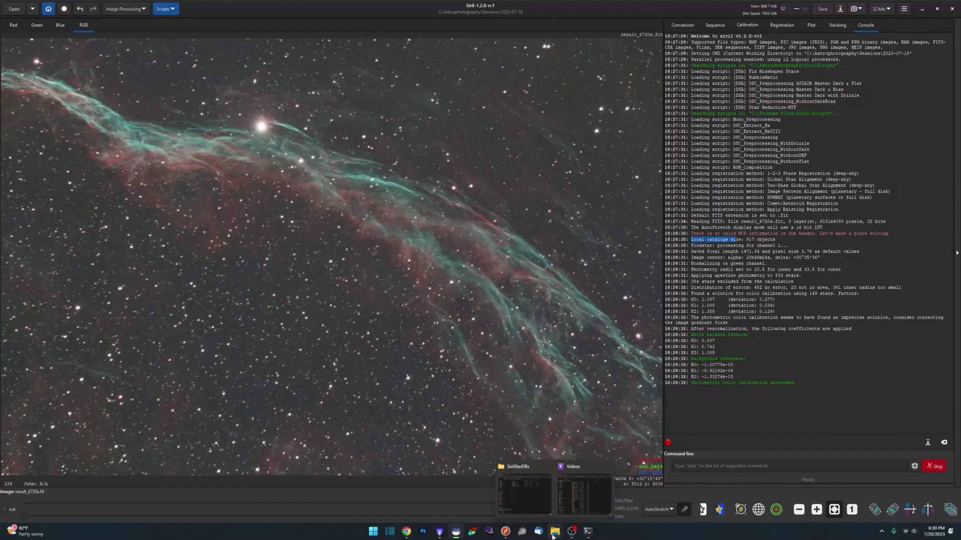
Remove the SirilStarDBs folder from C:\Astrophotography, leaving 11 items listed.
{"action": "left_click", "coordinate": [524, 495]}
{"action": "left_click", "coordinate": [365, 125]}
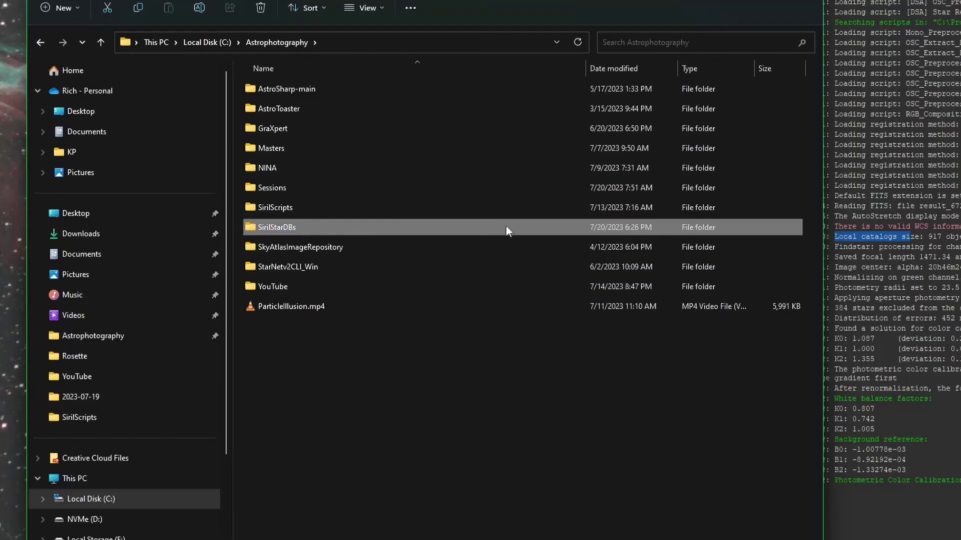
{"action": "key", "text": "F2"}
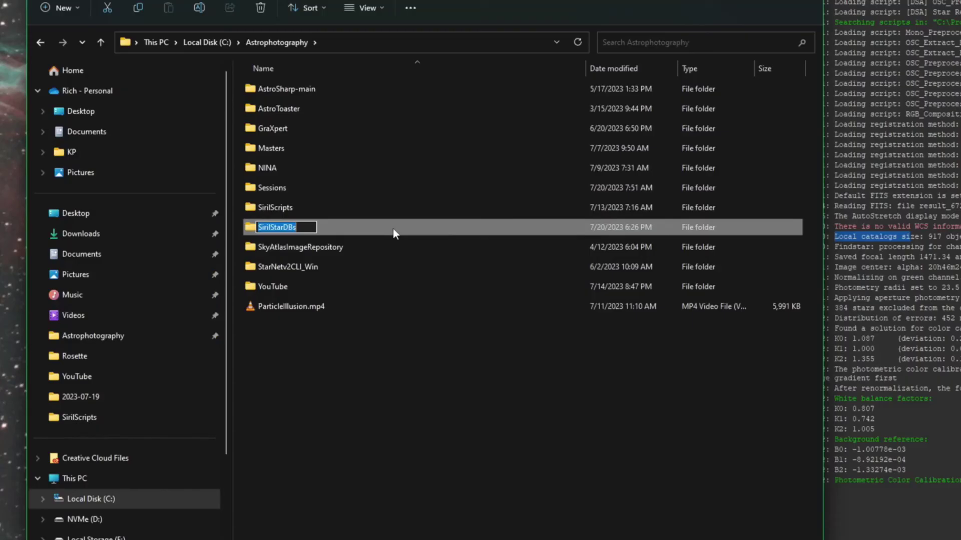
{"action": "key", "text": "Escape"}
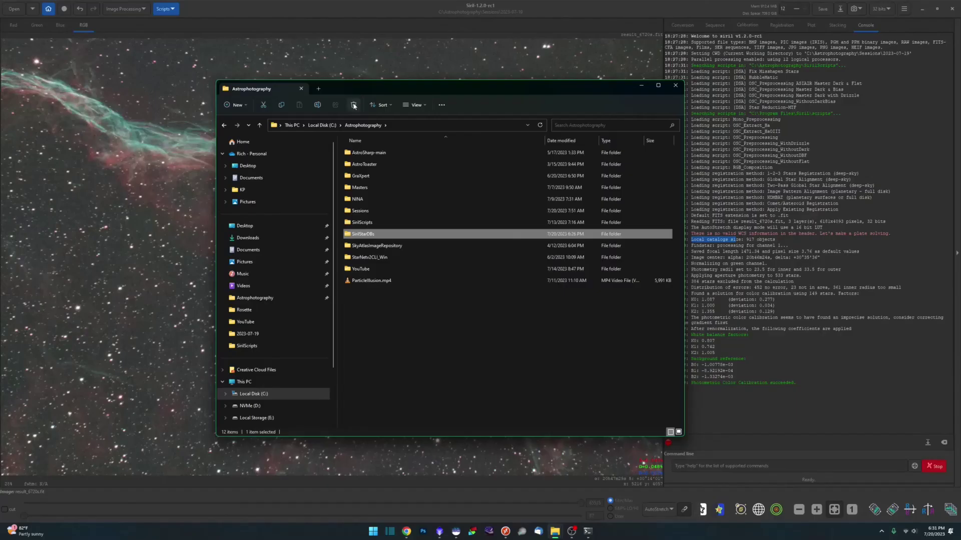
{"action": "left_click", "coordinate": [353, 105]}
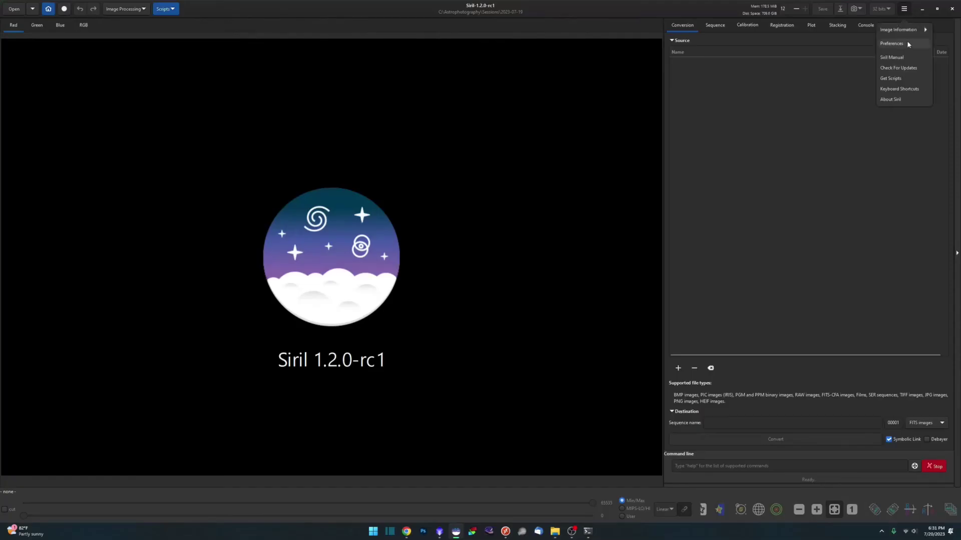
Verify Astrometry preferences show all four catalogues as (None), then reopen result_6720s.fit from recent files.
{"action": "left_click", "coordinate": [908, 44]}
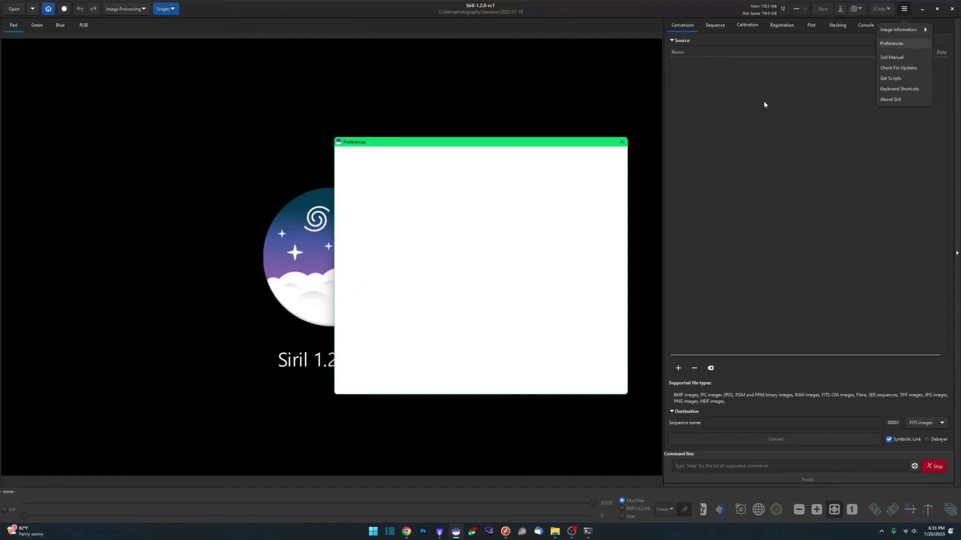
{"action": "left_click", "coordinate": [344, 180]}
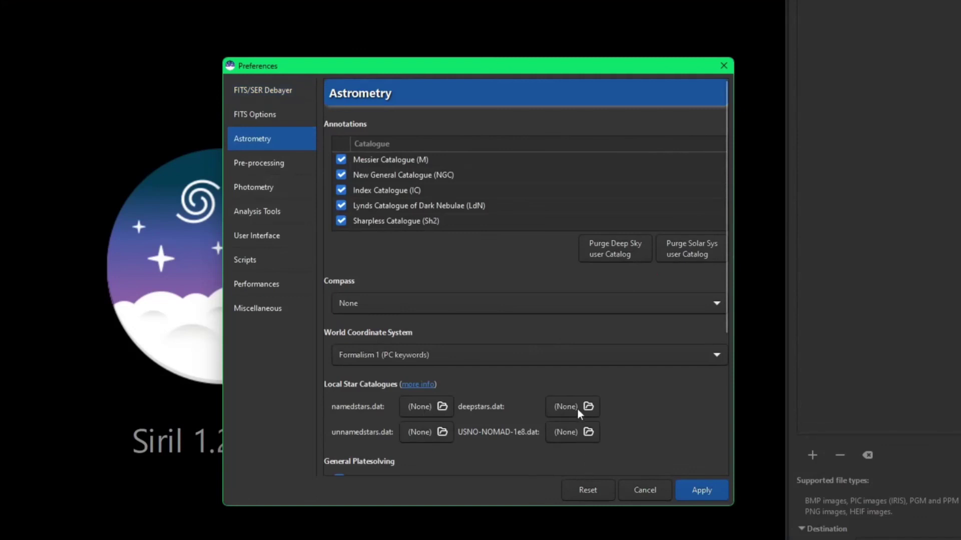
{"action": "left_click", "coordinate": [650, 490]}
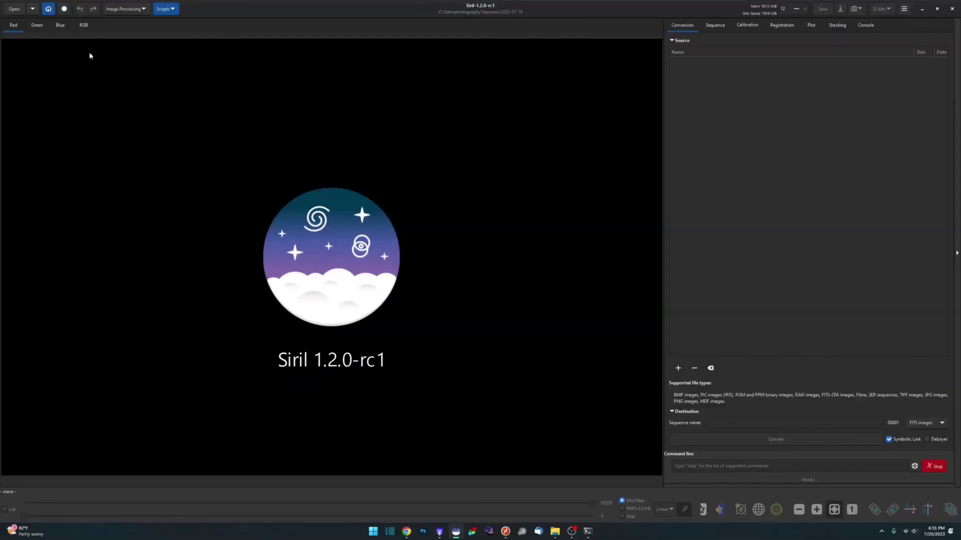
{"action": "left_click", "coordinate": [33, 8]}
{"action": "left_click", "coordinate": [41, 28]}
Switch the display to AutoStretch and open Photometric Color Calibration, now listing NOMAD online.
{"action": "left_click", "coordinate": [665, 511]}
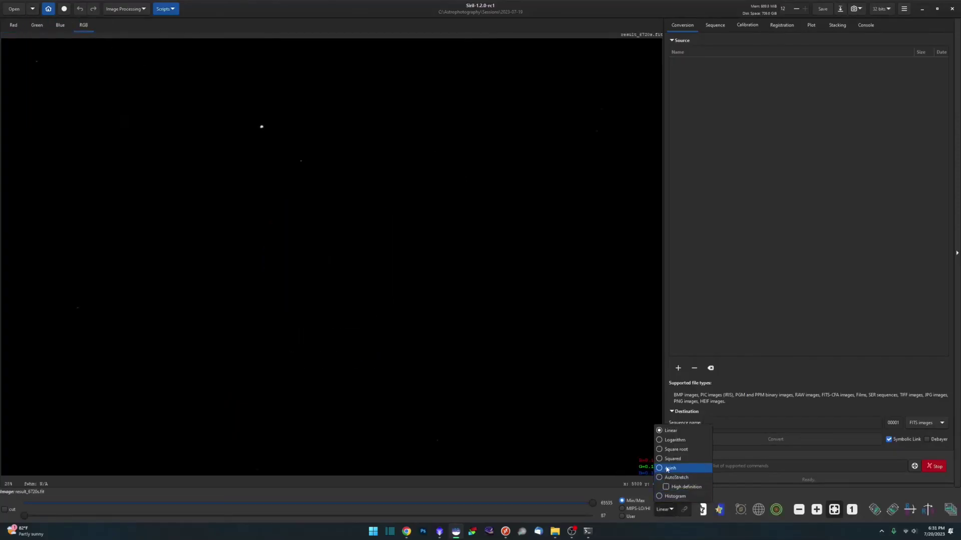
{"action": "key", "text": "Escape"}
{"action": "left_click", "coordinate": [125, 8]}
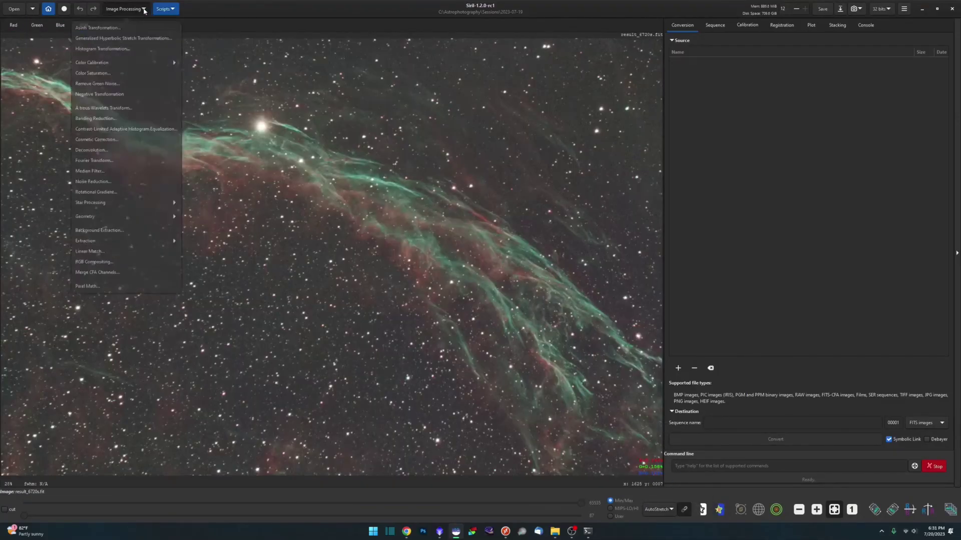
{"action": "left_click", "coordinate": [132, 31]}
{"action": "left_click", "coordinate": [106, 53]}
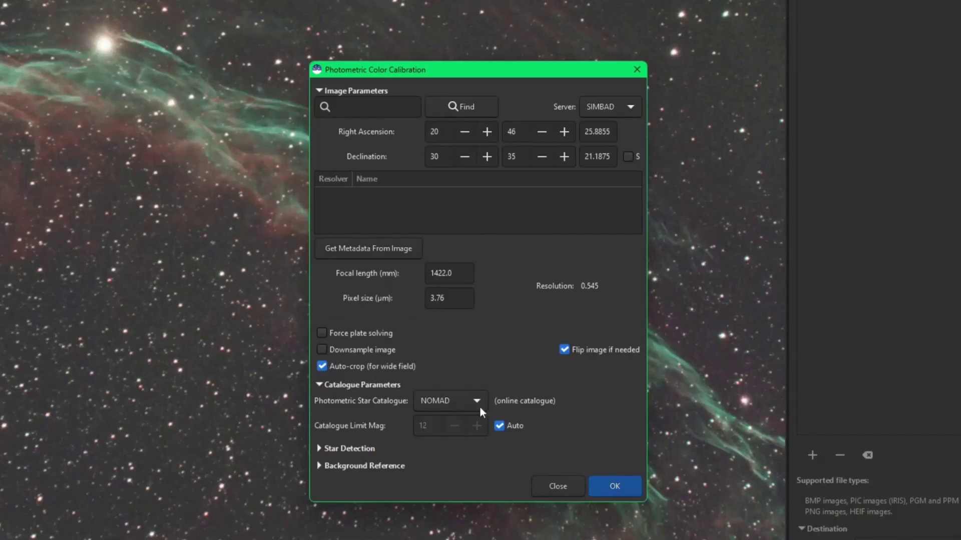